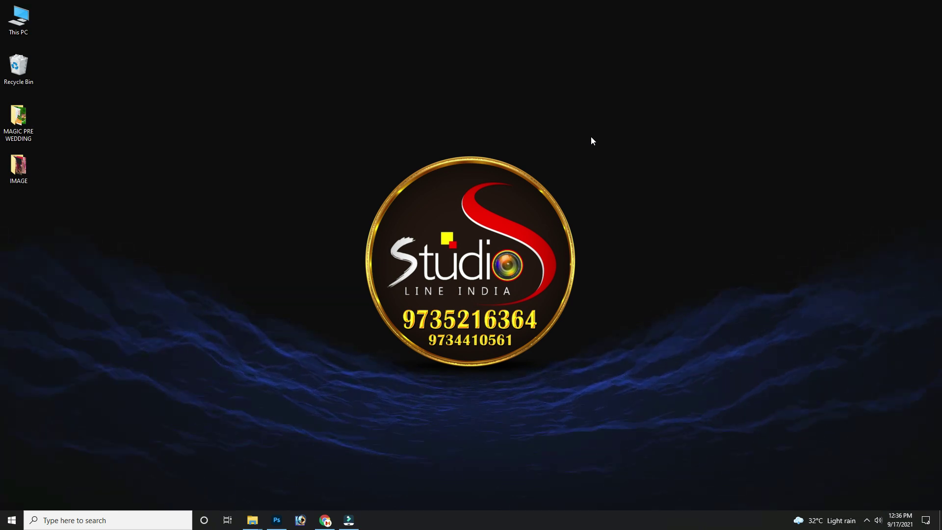
# Open the MAGIC PRE WEDDING folder maximized in File Explorer, showing its 25 Bengali PSD templates
pyautogui.doubleClick(19, 117)
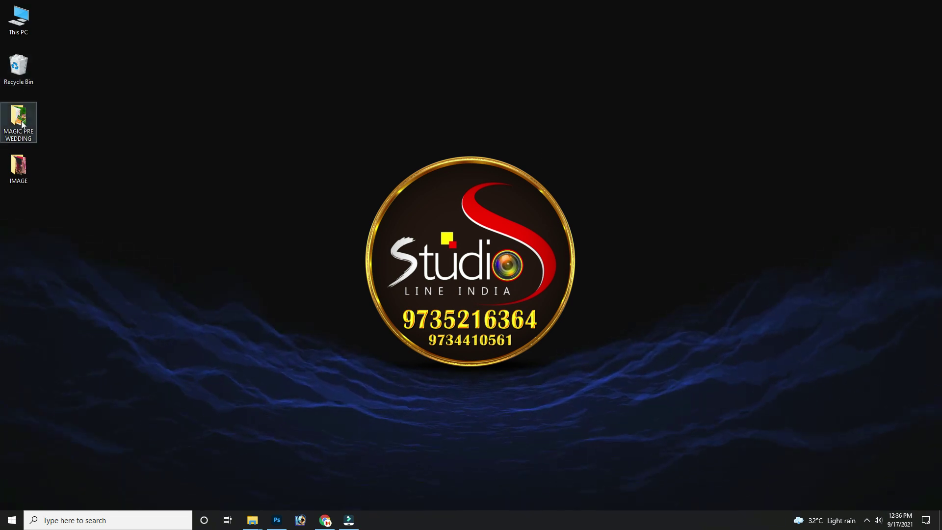
pyautogui.doubleClick(750, 175)
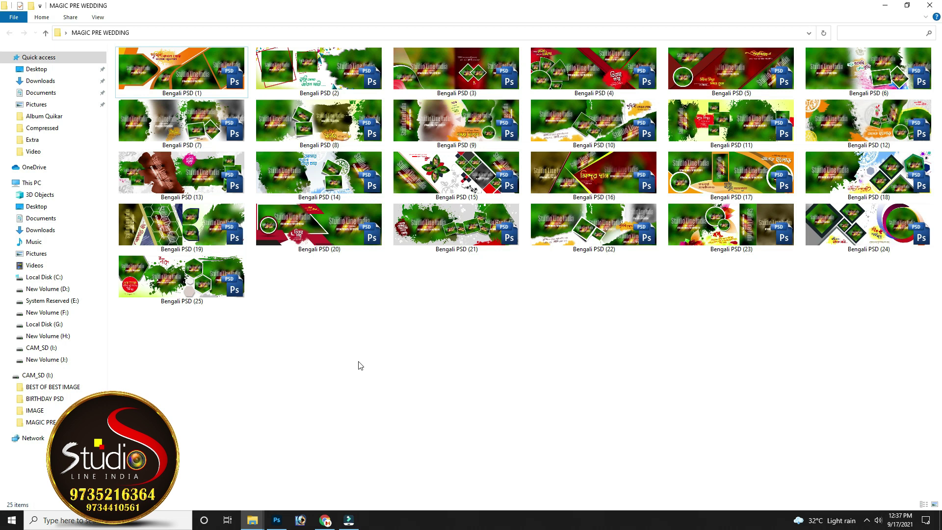
pyautogui.click(275, 522)
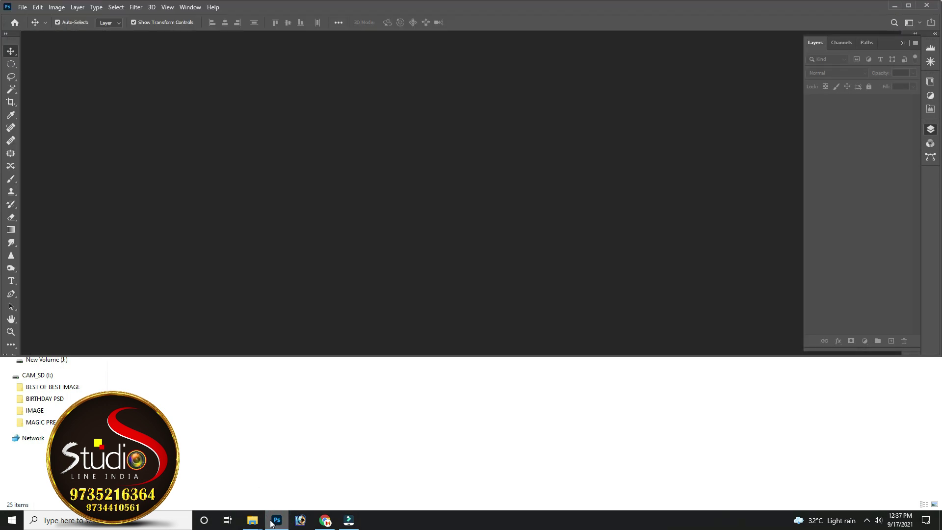
# Bring up the IMAGE photo folder from the taskbar and restore it to a smaller window
pyautogui.click(256, 522)
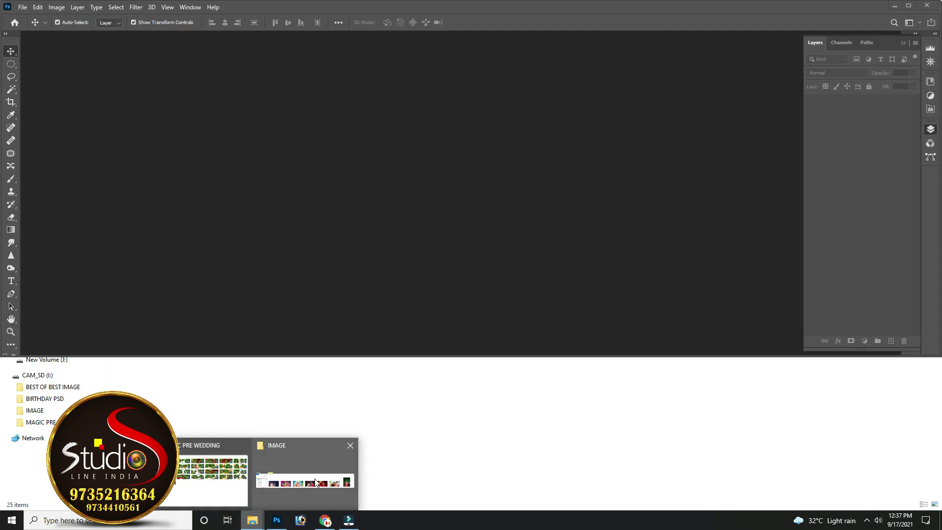
pyautogui.click(315, 481)
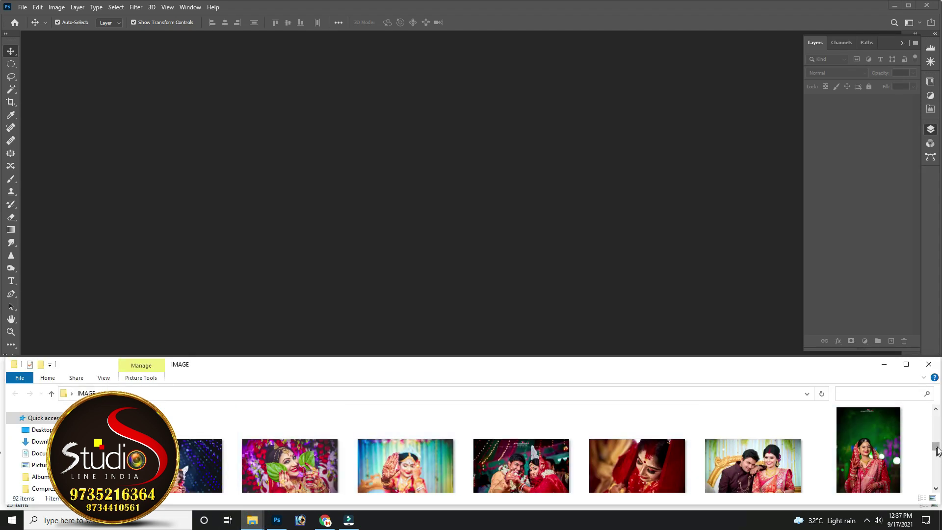
pyautogui.moveTo(937, 448); pyautogui.dragTo(938, 450)
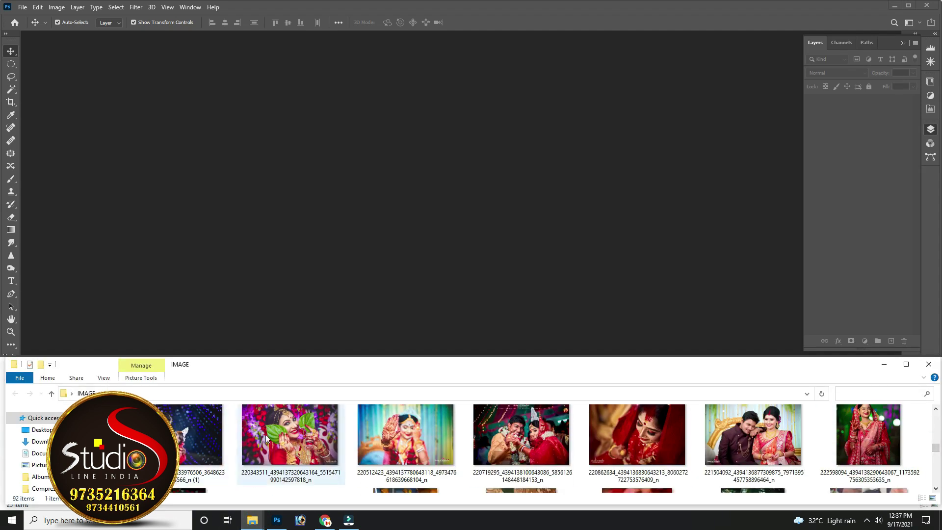
pyautogui.doubleClick(449, 366)
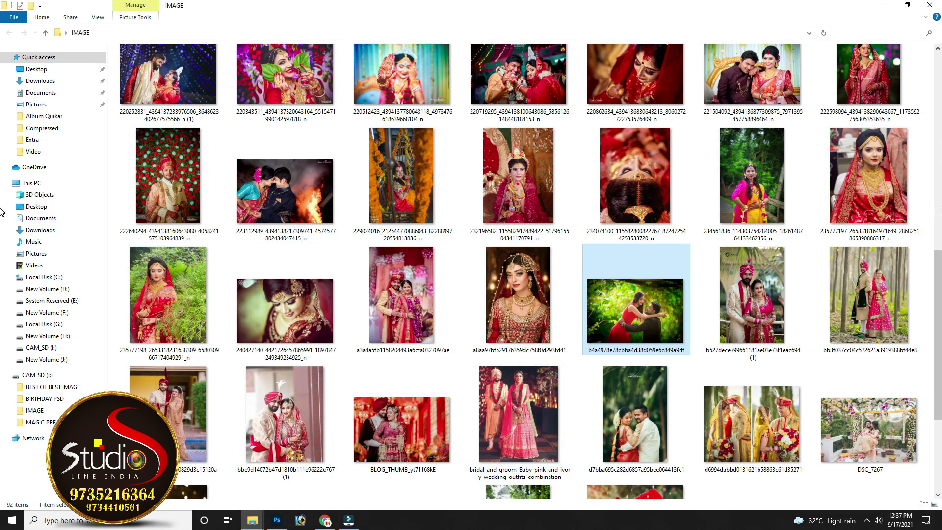
pyautogui.click(899, 8)
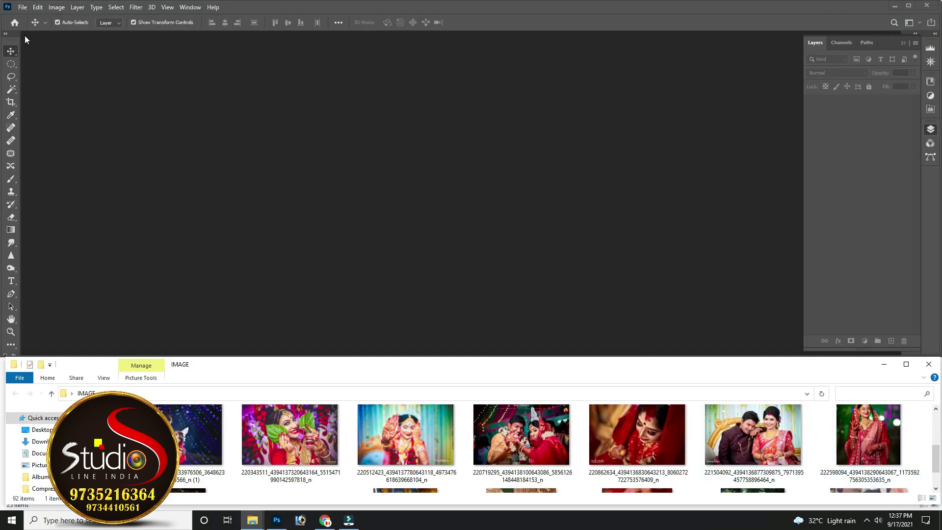
pyautogui.click(22, 8)
# Open Bengali PSD (11) from Desktop > MAGIC PRE WEDDING, viewing files as extra large icons
pyautogui.click(37, 26)
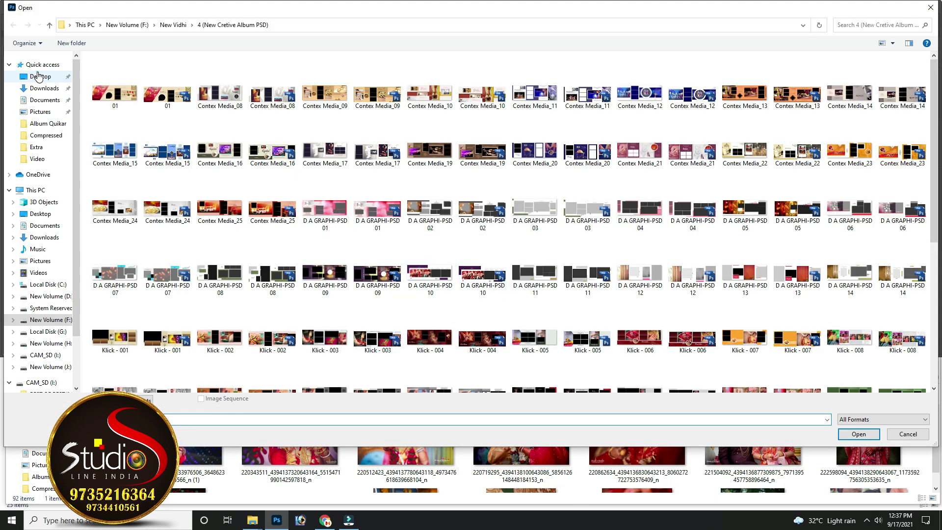
pyautogui.click(39, 76)
pyautogui.doubleClick(163, 84)
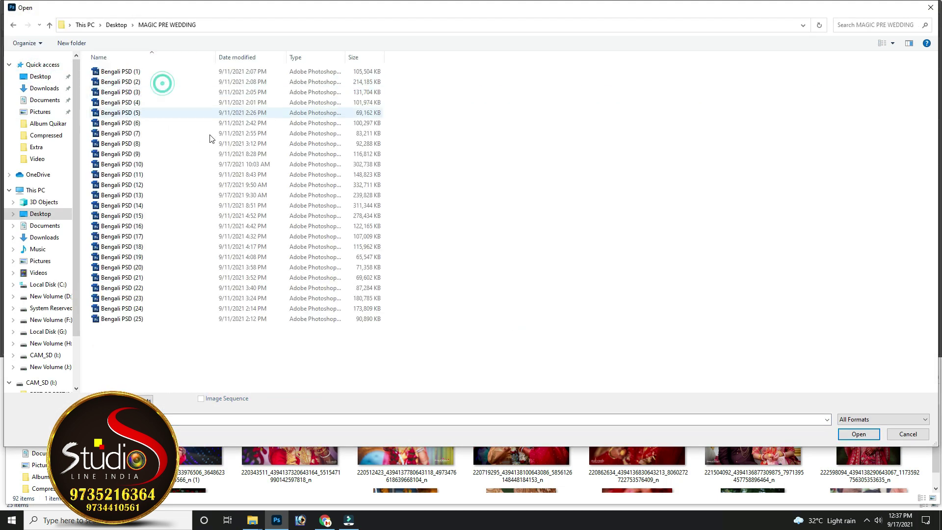
pyautogui.rightClick(615, 104)
pyautogui.click(736, 100)
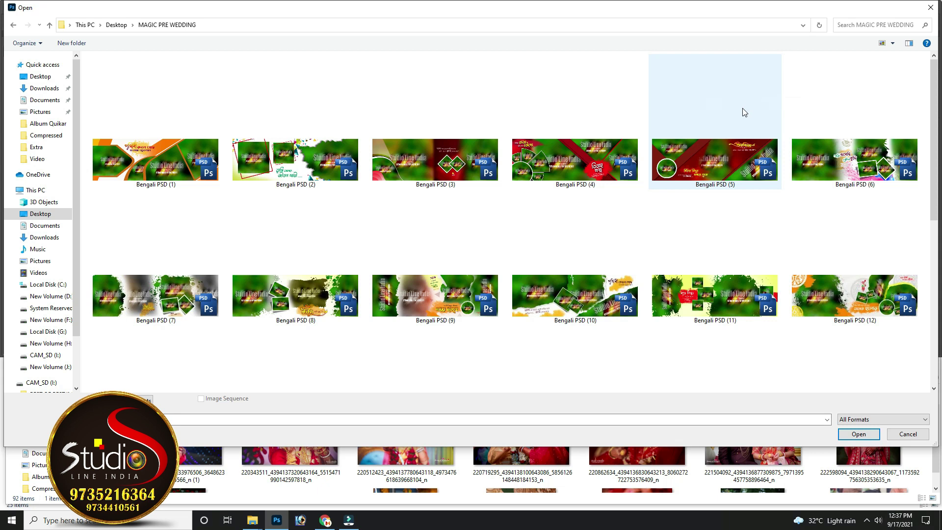
pyautogui.scroll(-3, 800, 227)
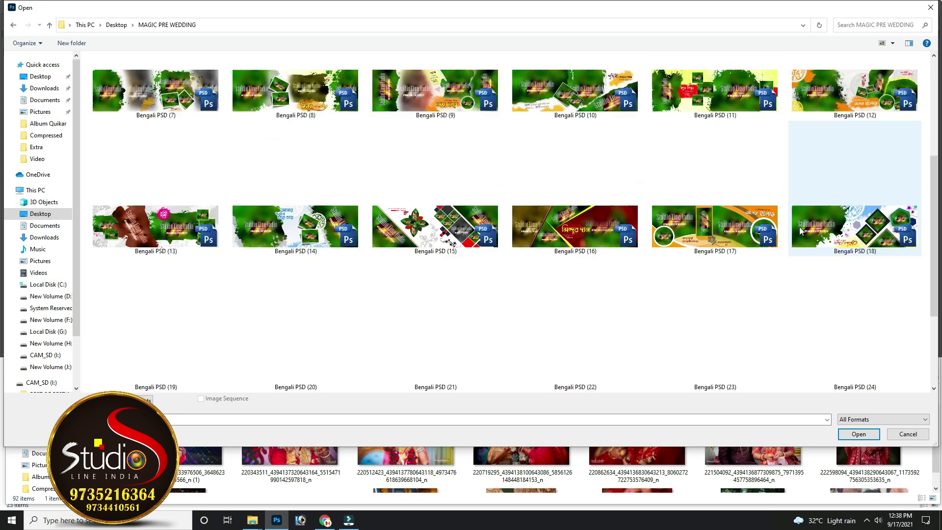
pyautogui.scroll(-3, 800, 228)
pyautogui.scroll(5, 530, 256)
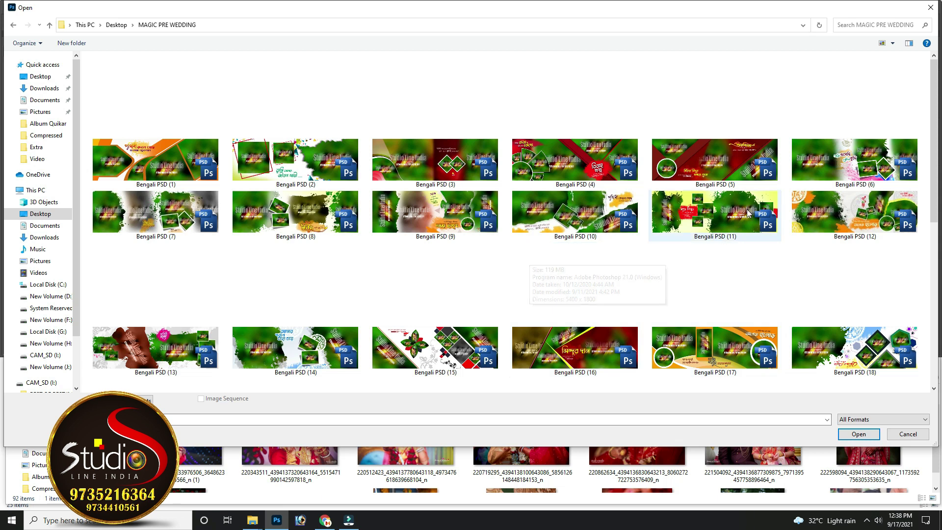
pyautogui.doubleClick(730, 214)
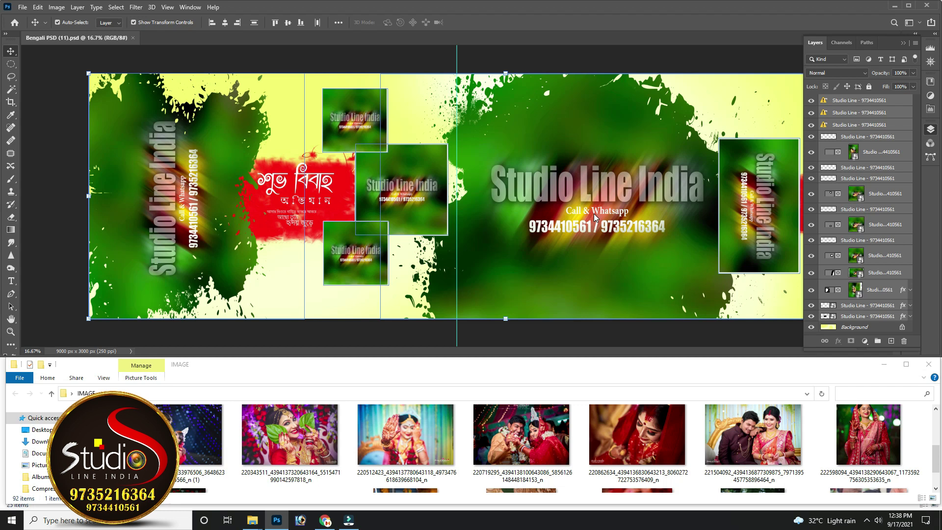
# Zoom out to 12.5% to see the whole Bengali PSD (11) spread
pyautogui.press('ctrl')
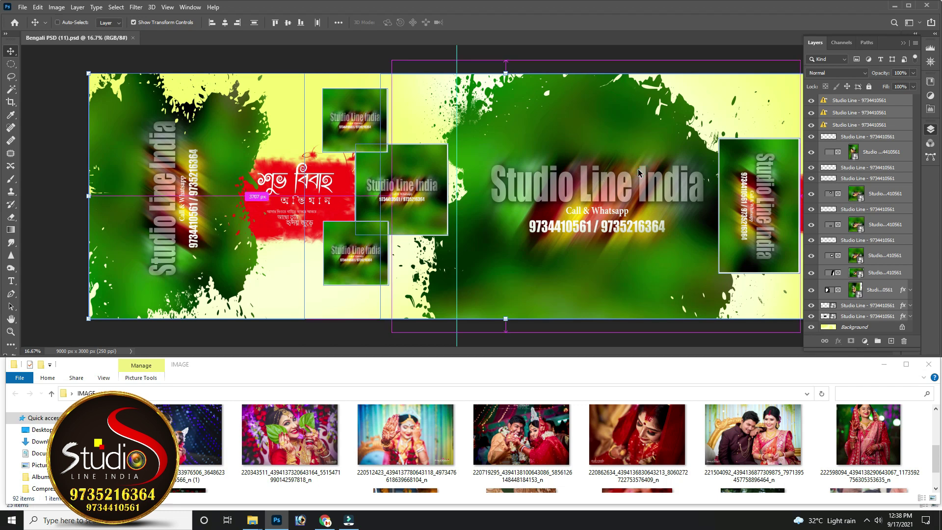
pyautogui.hotkey('ctrl', '-')
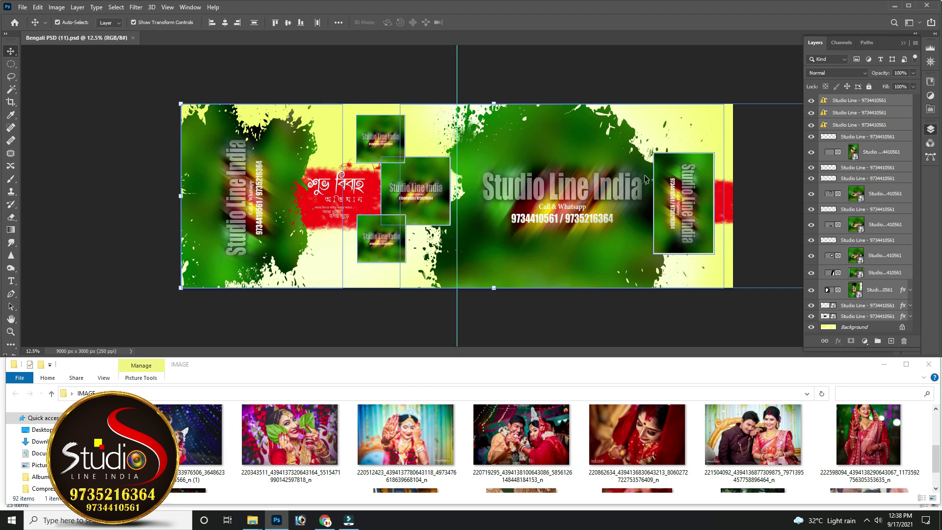
# Drag the couple photo into the large right frame and shift it left and up
pyautogui.click(526, 441)
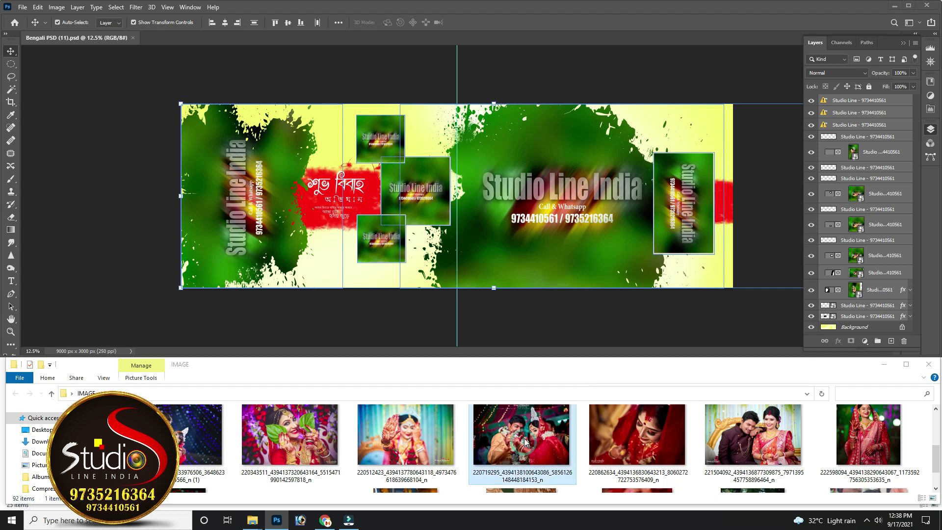
pyautogui.moveTo(525, 440); pyautogui.dragTo(526, 313)
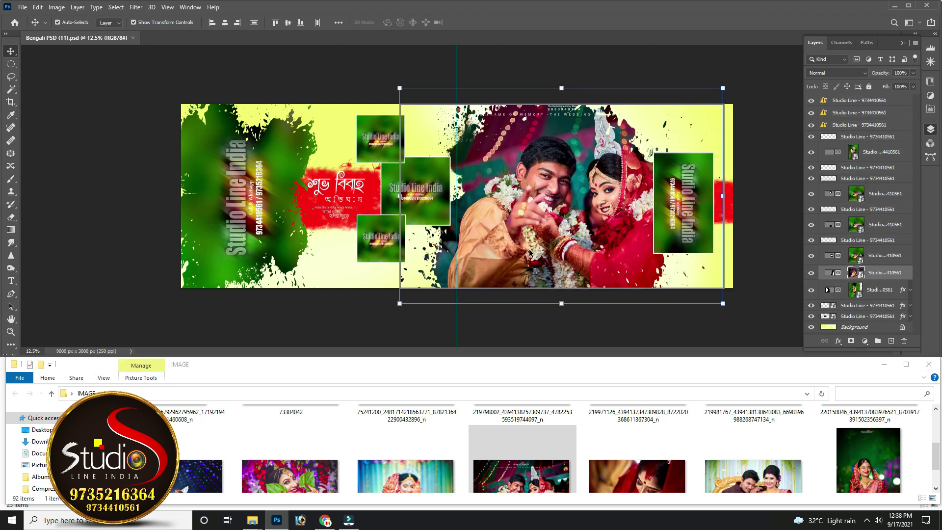
pyautogui.moveTo(586, 247); pyautogui.dragTo(554, 240)
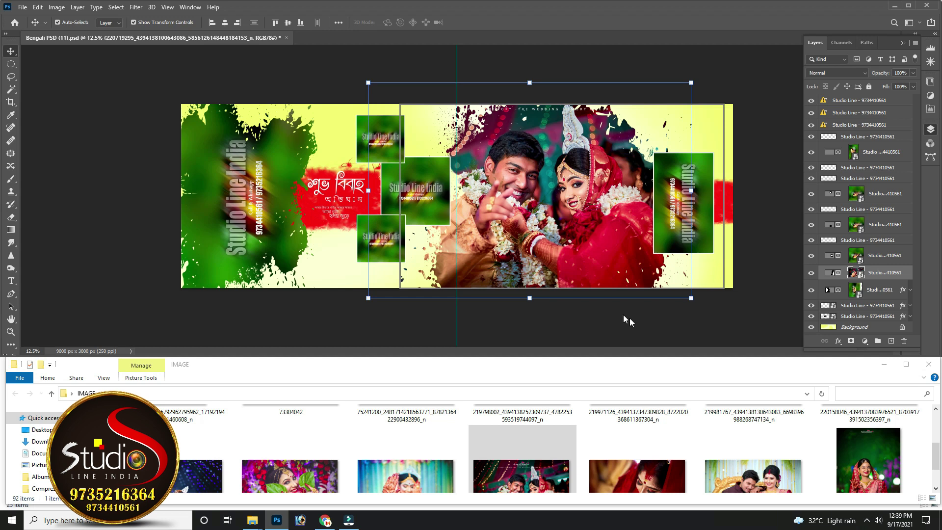
# Place the bride close-up in the small right frame and bring in the standing bride photo
pyautogui.click(631, 471)
pyautogui.moveTo(630, 471); pyautogui.dragTo(690, 227)
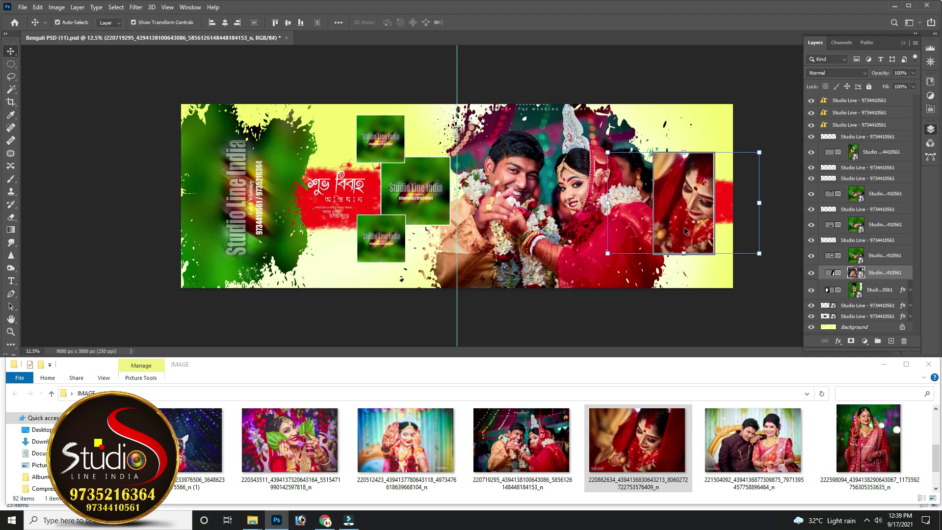
pyautogui.moveTo(686, 232); pyautogui.dragTo(675, 220)
pyautogui.moveTo(893, 440); pyautogui.dragTo(267, 226)
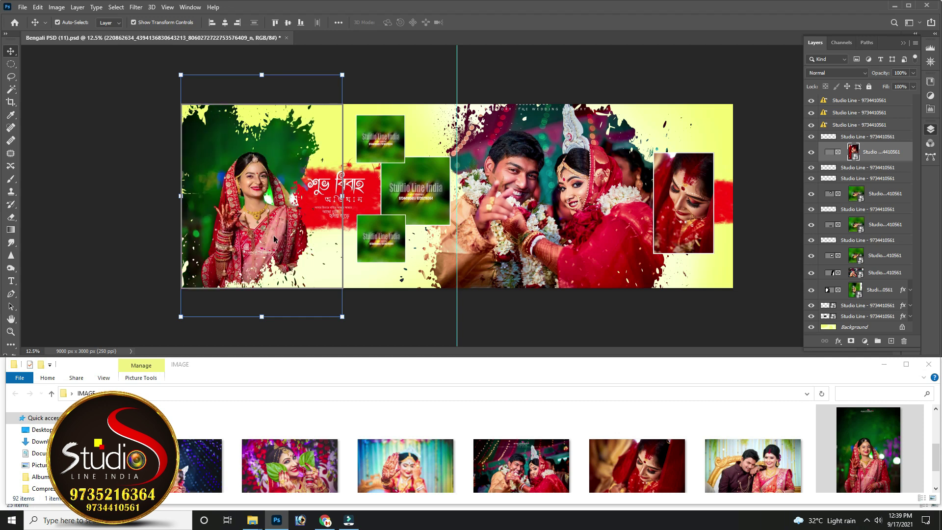
# Set the standing bride in the left frame; fill the centre frames with couple and bride-with-leaves photos
pyautogui.press('Return')
pyautogui.moveTo(243, 237); pyautogui.dragTo(232, 237)
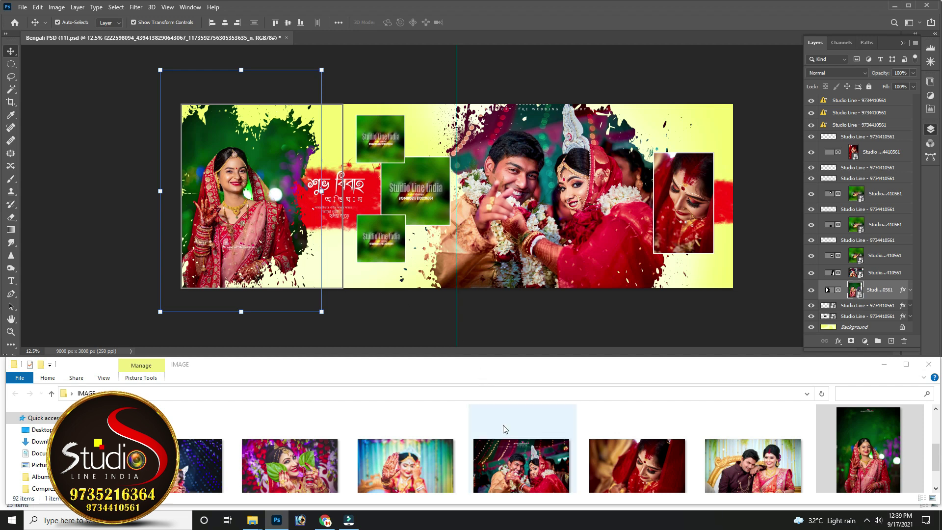
pyautogui.click(388, 468)
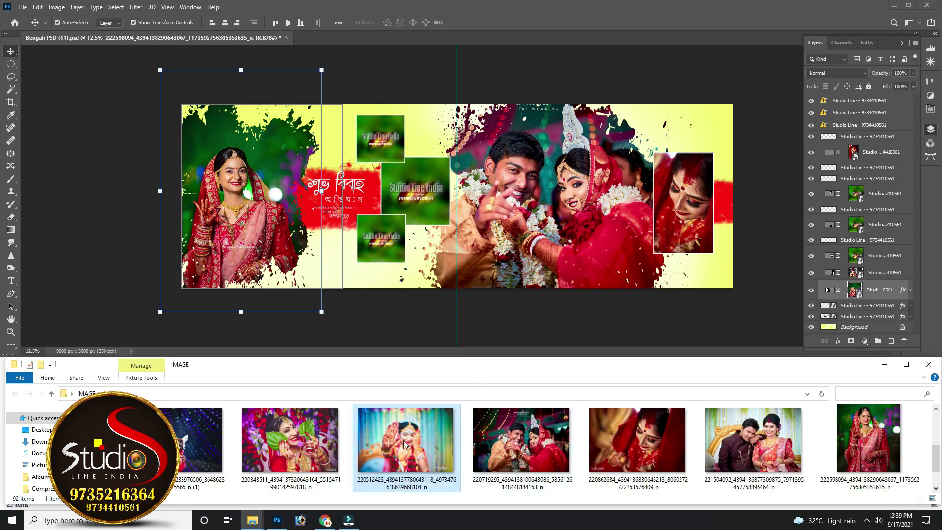
pyautogui.moveTo(201, 442)
pyautogui.mouseDown()
pyautogui.moveTo(410, 269)
pyautogui.moveTo(425, 208)
pyautogui.mouseUp()
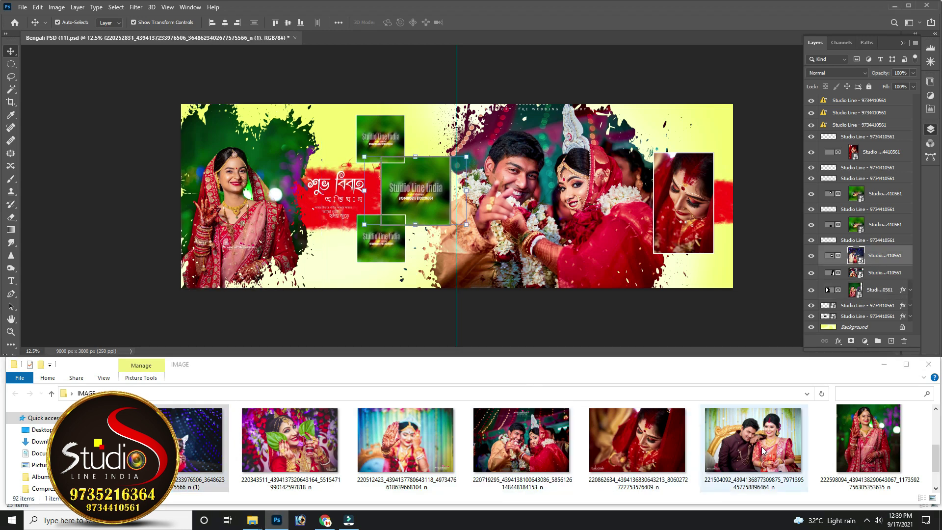
pyautogui.moveTo(762, 449); pyautogui.dragTo(377, 148)
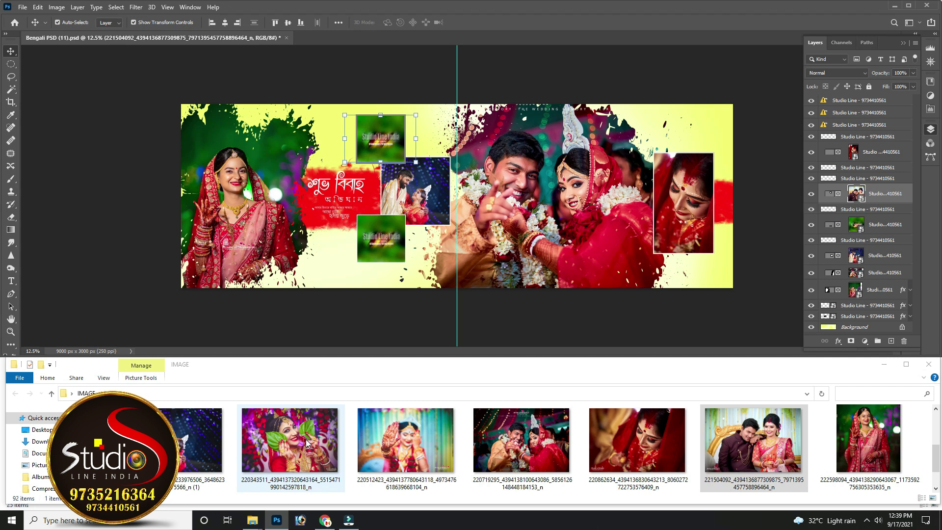
pyautogui.moveTo(305, 444); pyautogui.dragTo(381, 243)
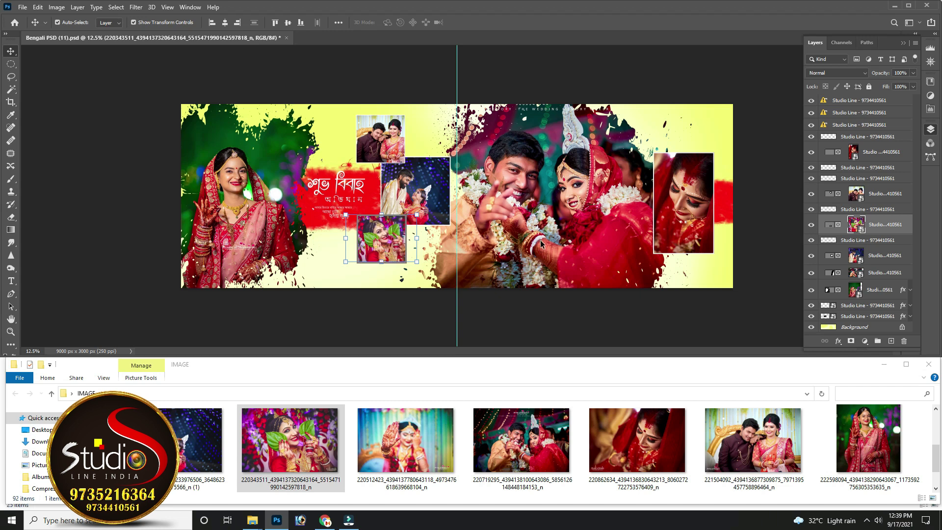
pyautogui.click(523, 243)
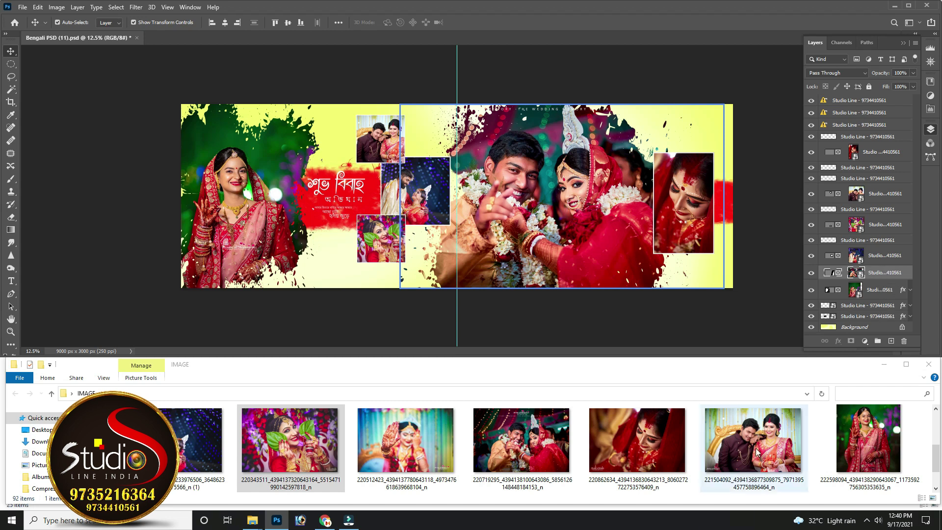
# Shift the sofa couple photo within the large right frame and check the finished spread
pyautogui.click(594, 234)
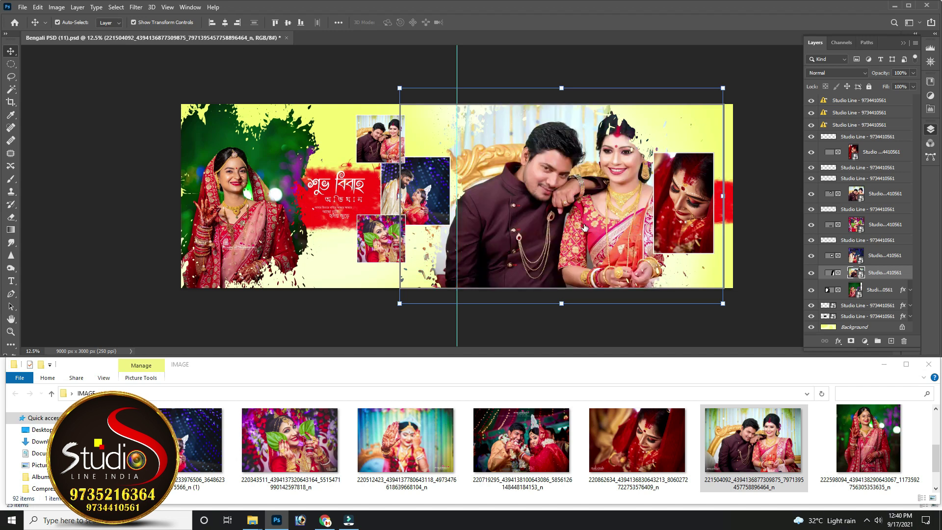
pyautogui.moveTo(584, 227); pyautogui.dragTo(607, 227)
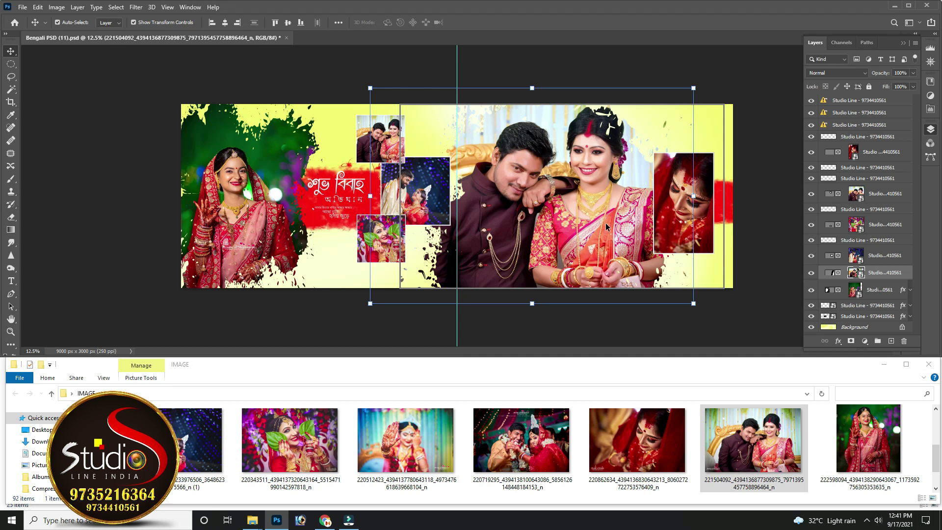
pyautogui.hotkey('ctrl', '-')
pyautogui.hotkey('ctrl', '+')
pyautogui.click(23, 7)
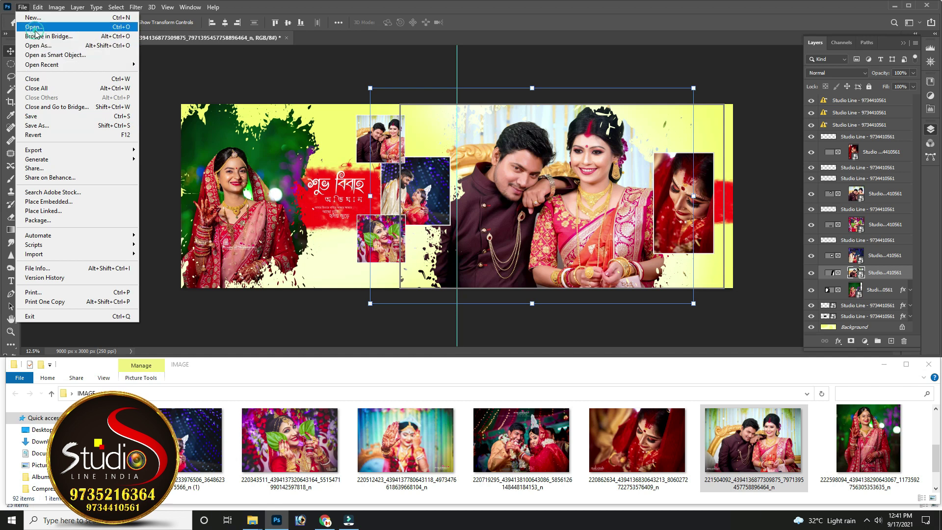
# Open Bengali PSD (10) from MAGIC PRE WEDDING as a second document
pyautogui.click(35, 28)
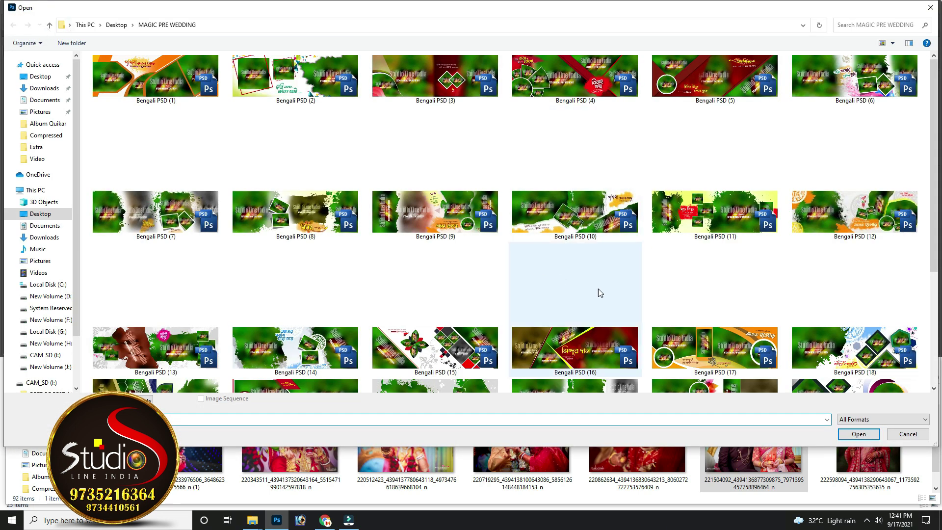
pyautogui.doubleClick(554, 216)
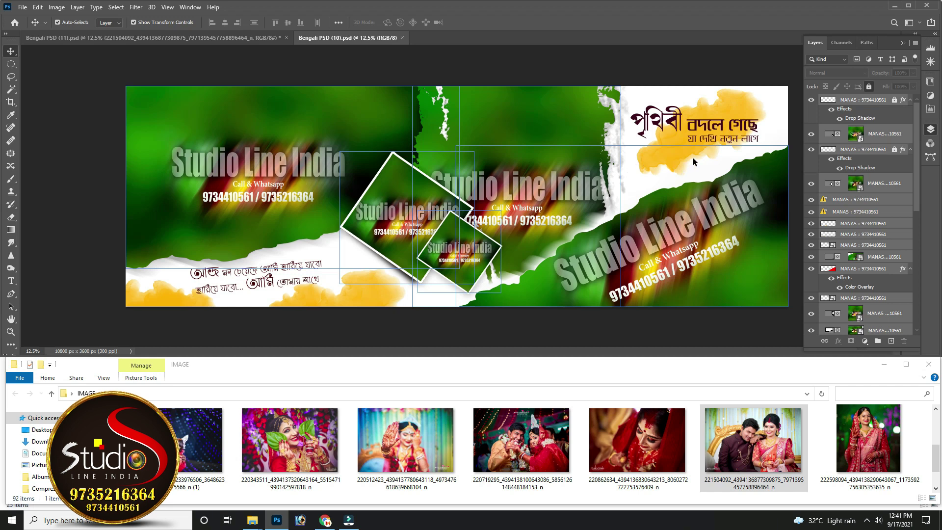
# Drop the mehndi bride, couple and red-saree bride photos into the left, right and middle panels
pyautogui.click(417, 441)
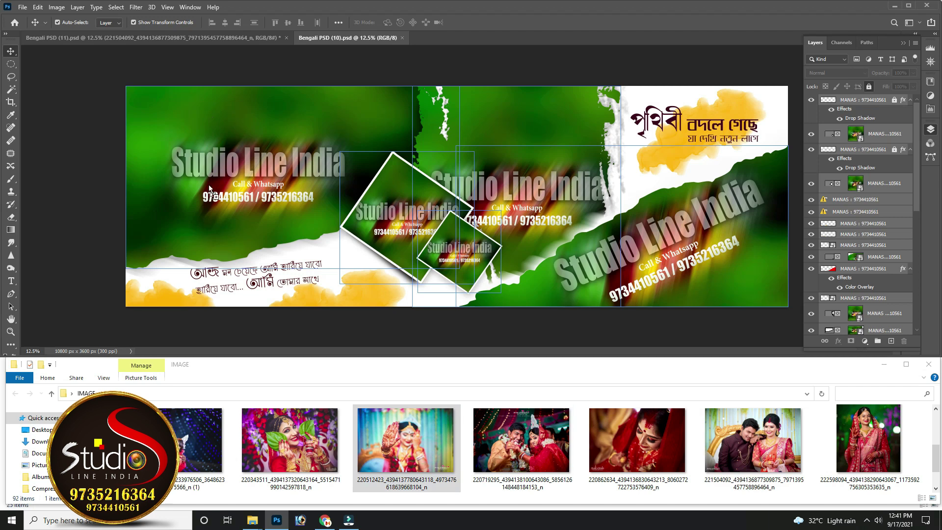
pyautogui.moveTo(209, 185); pyautogui.dragTo(216, 193)
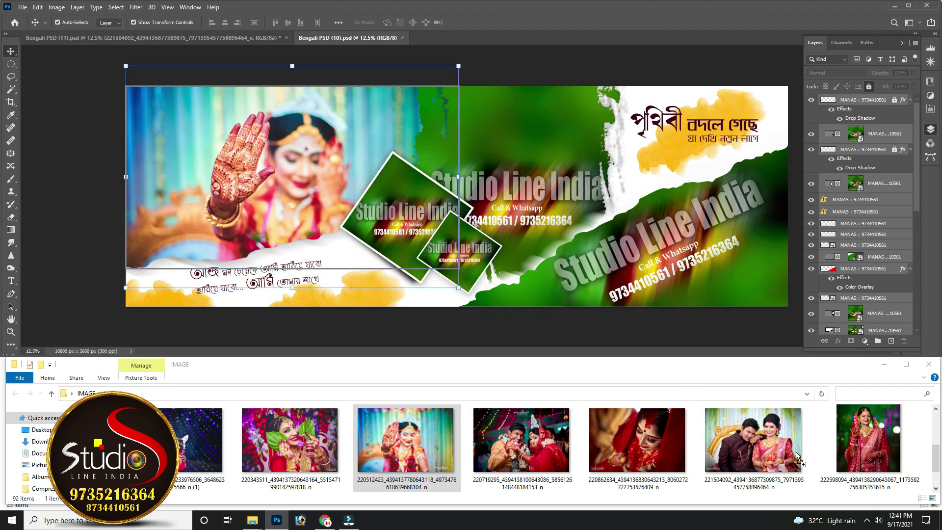
pyautogui.moveTo(737, 432); pyautogui.dragTo(689, 290)
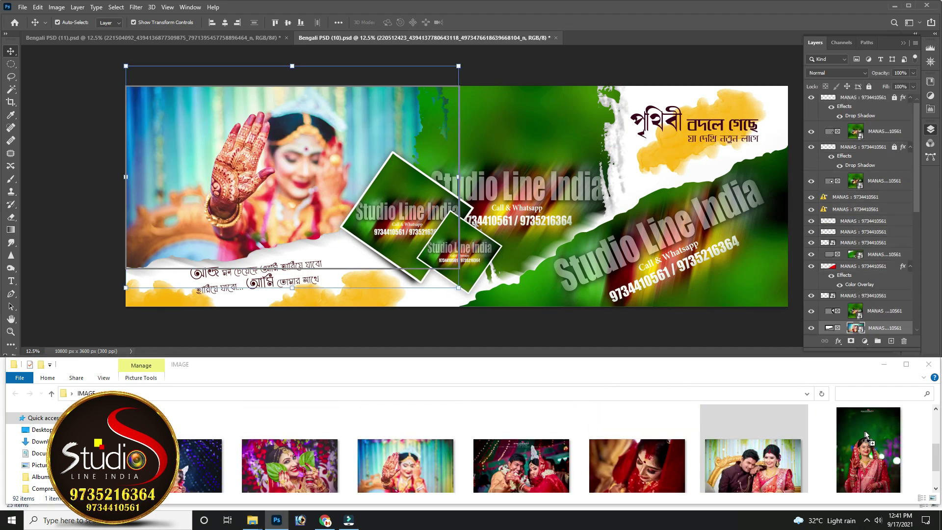
pyautogui.moveTo(880, 457); pyautogui.dragTo(520, 145)
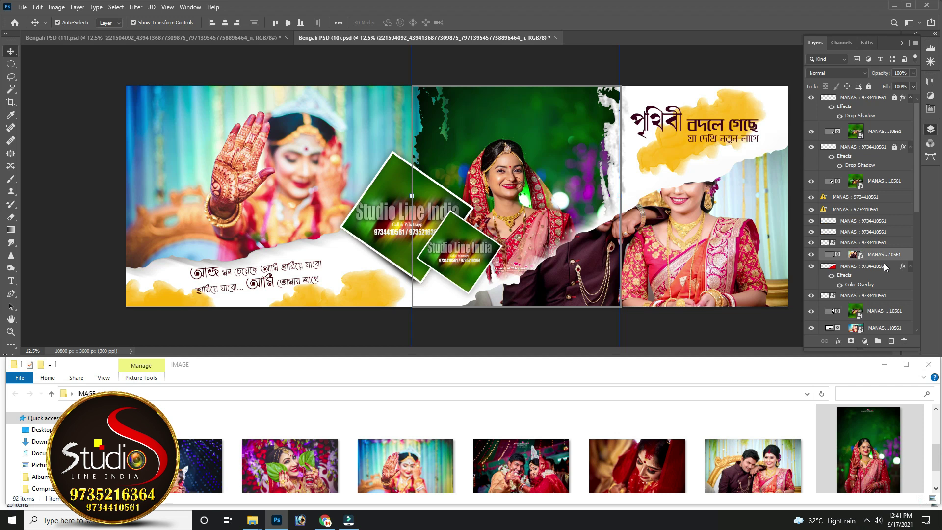
pyautogui.press('Return')
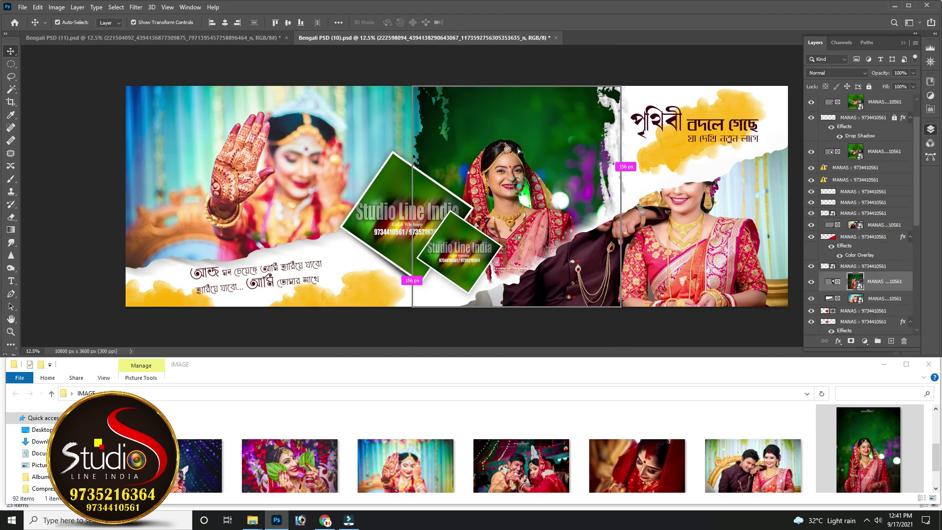
pyautogui.moveTo(520, 185); pyautogui.dragTo(518, 140)
# Undo an accidental move, then reposition the couple photo and left bride within their frames
pyautogui.moveTo(641, 255); pyautogui.dragTo(648, 288)
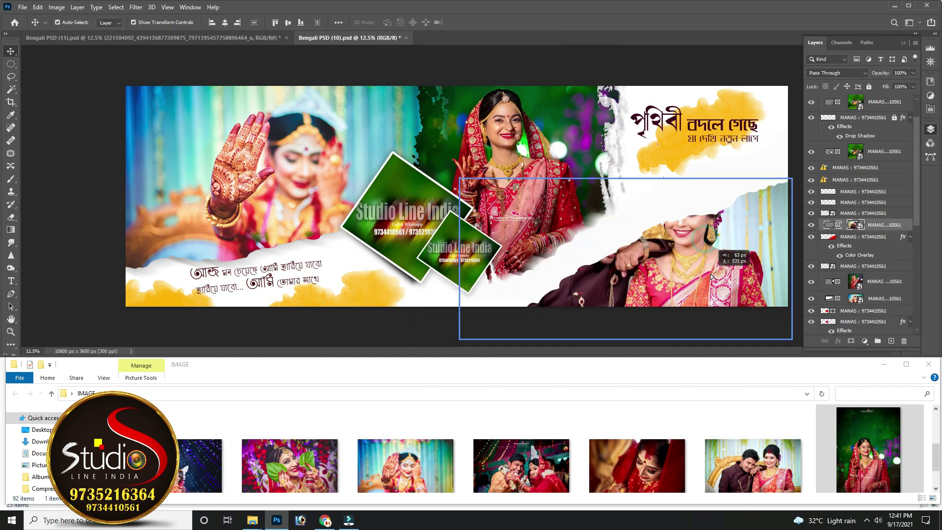
pyautogui.hotkey('ctrl', 'z')
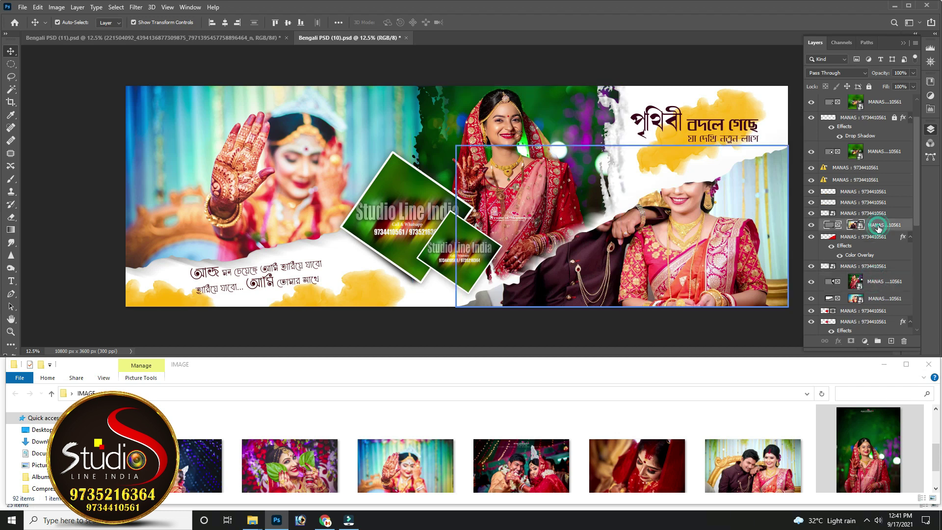
pyautogui.click(852, 226)
pyautogui.moveTo(694, 231); pyautogui.dragTo(736, 265)
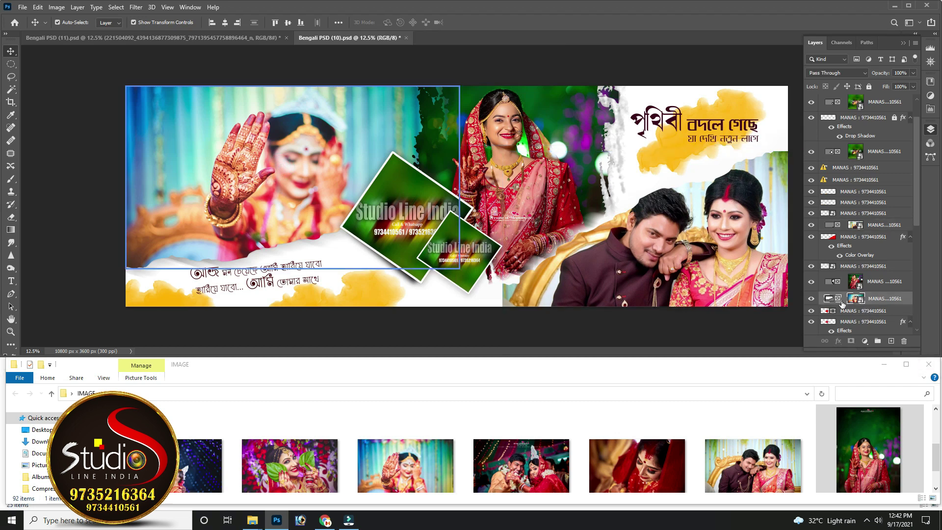
pyautogui.click(856, 298)
pyautogui.moveTo(283, 202); pyautogui.dragTo(271, 197)
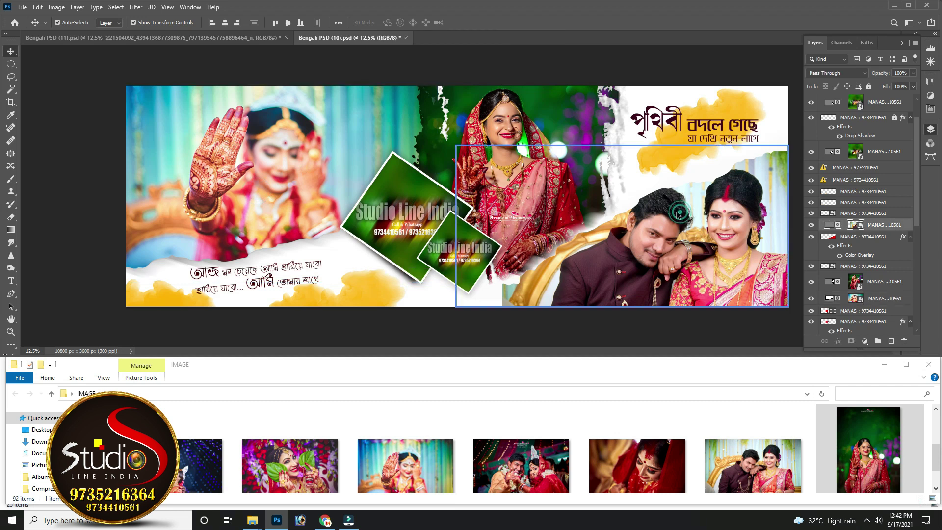
# Fill the large and small tilted frames with the bride portrait and girl-in-yellow photos
pyautogui.click(376, 196)
pyautogui.scroll(-3, 304, 416)
pyautogui.moveTo(521, 437); pyautogui.dragTo(412, 255)
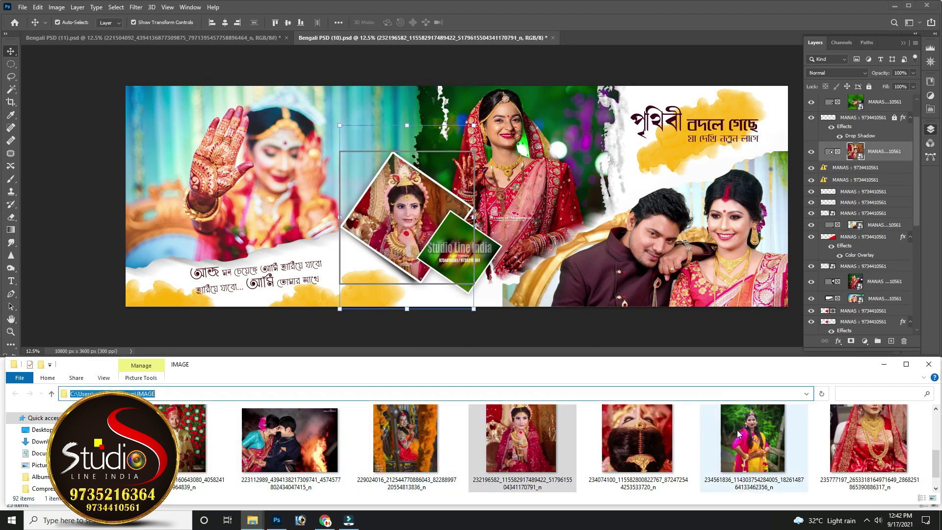
pyautogui.moveTo(456, 256); pyautogui.dragTo(456, 256)
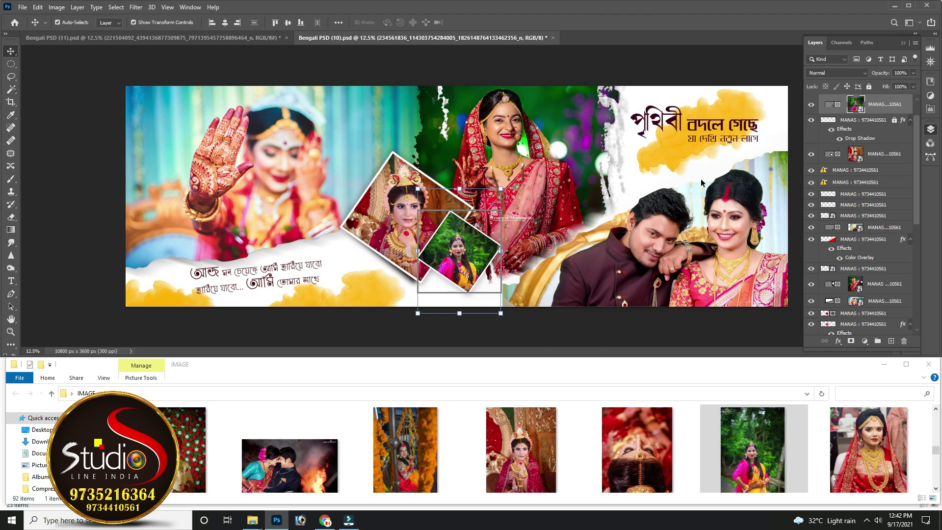
pyautogui.hotkey('ctrl', '-')
pyautogui.hotkey('ctrl', '+')
pyautogui.click(23, 7)
# Start opening another template with File > Open, then cancel the open dialog
pyautogui.click(30, 22)
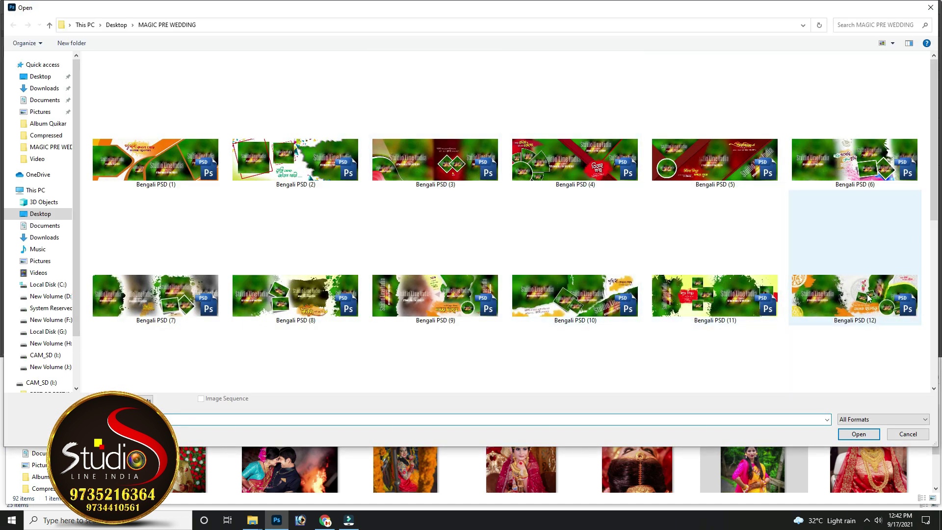
pyautogui.press('Escape')
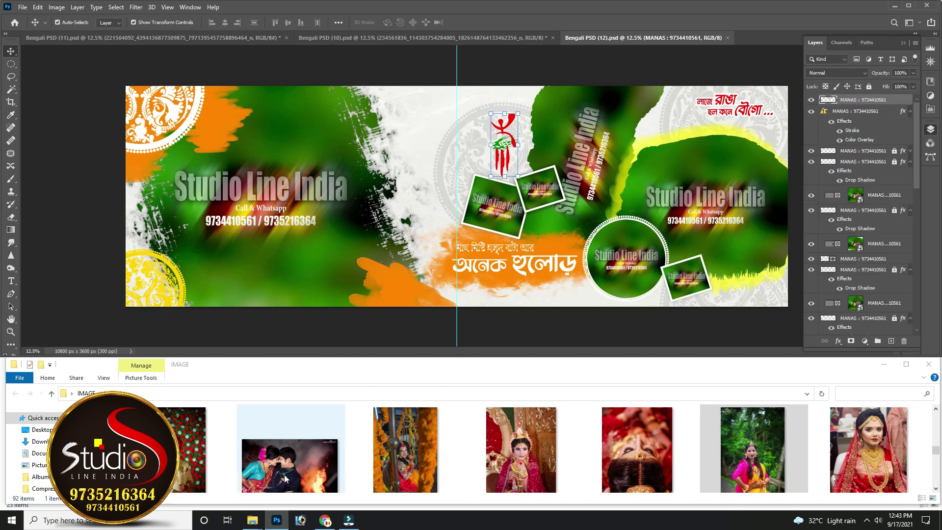
# Place the pink-and-yellow girl portrait in the left panel, enlarged to fill it
pyautogui.moveTo(325, 242); pyautogui.dragTo(324, 238)
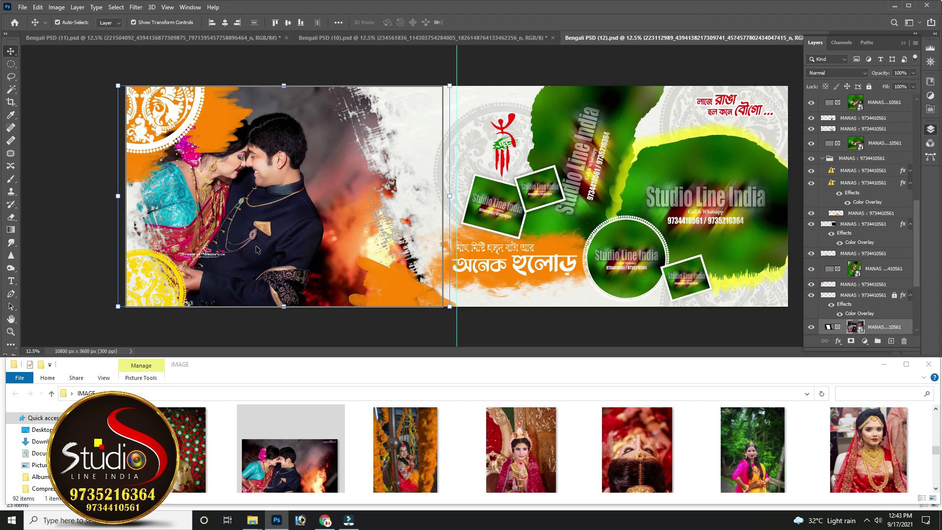
pyautogui.press('Return')
pyautogui.moveTo(325, 235)
pyautogui.mouseDown()
pyautogui.moveTo(322, 249)
pyautogui.moveTo(286, 251)
pyautogui.mouseUp()
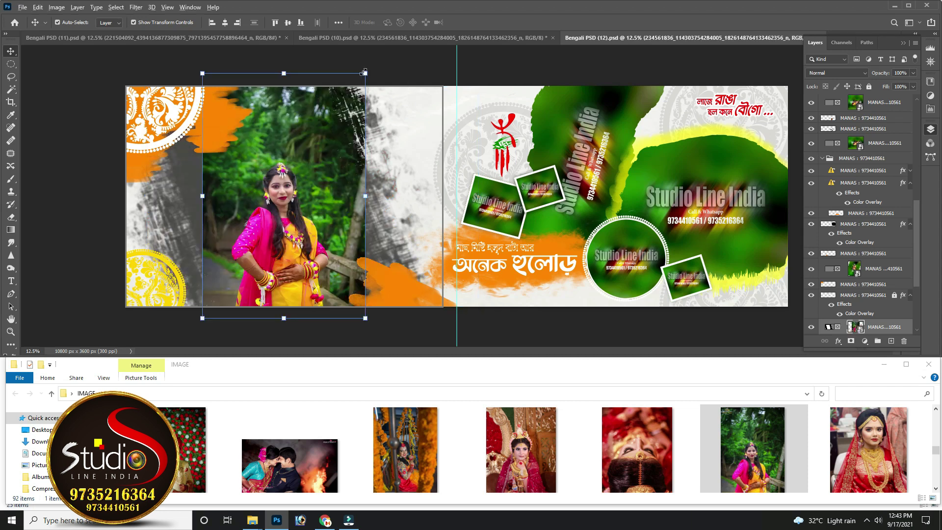
pyautogui.moveTo(365, 72)
pyautogui.mouseDown()
pyautogui.moveTo(447, 10)
pyautogui.moveTo(461, 11)
pyautogui.mouseUp()
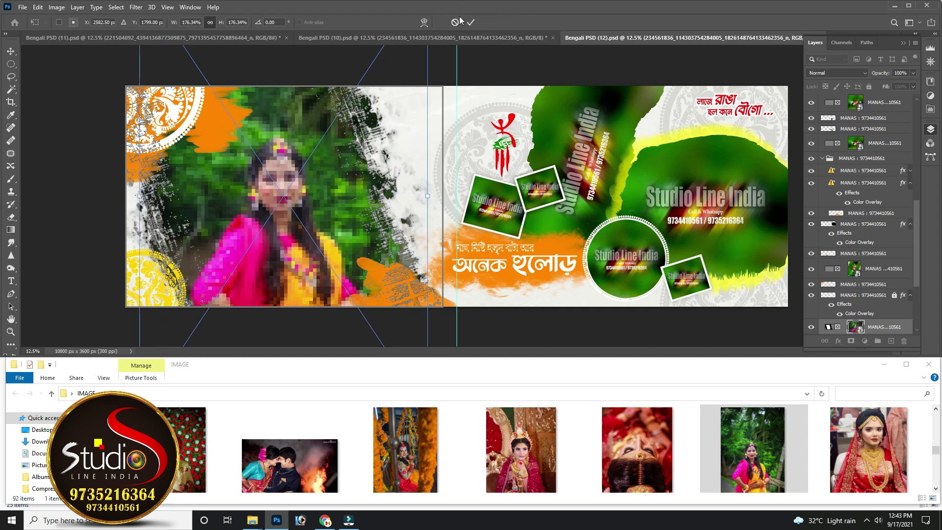
pyautogui.hotkey('ctrl', 'z')
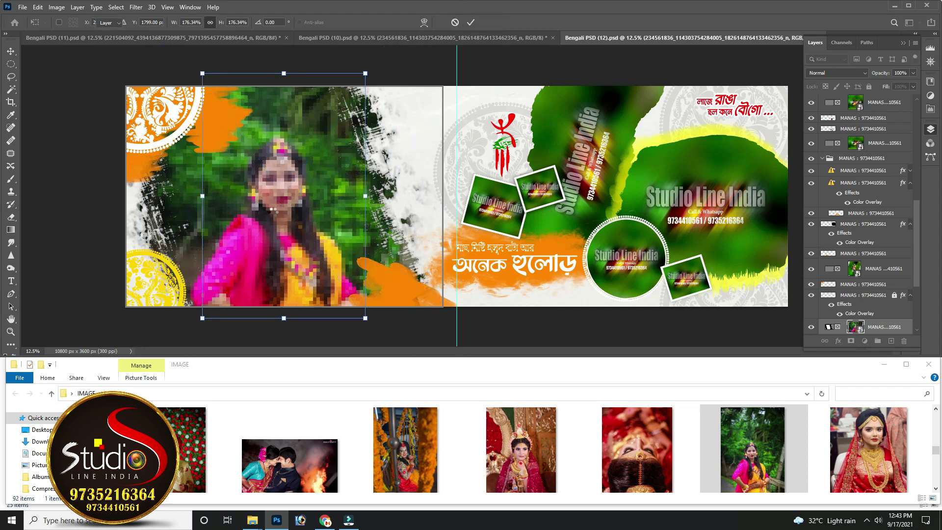
pyautogui.press('Return')
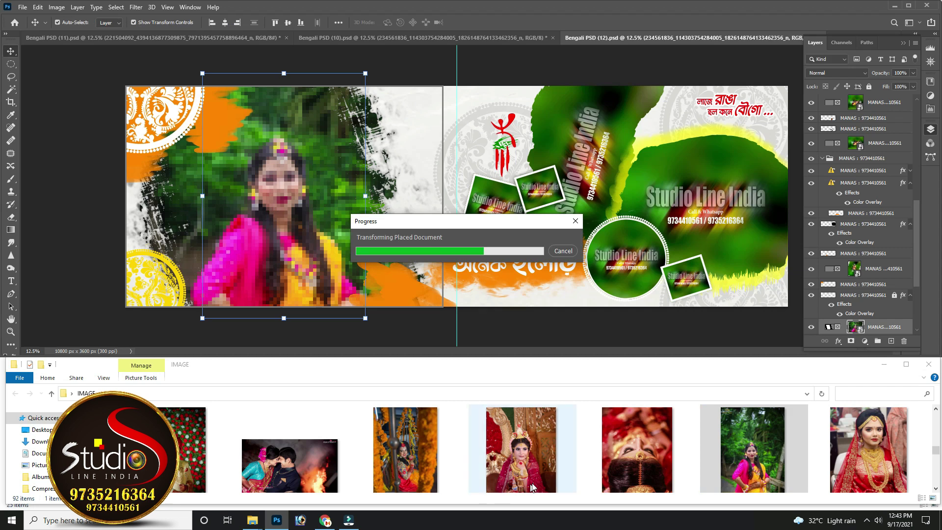
# Pick the garden couple photo from the folder and select the right frame's green placeholder
pyautogui.click(584, 467)
pyautogui.scroll(-3, 668, 467)
pyautogui.click(645, 439)
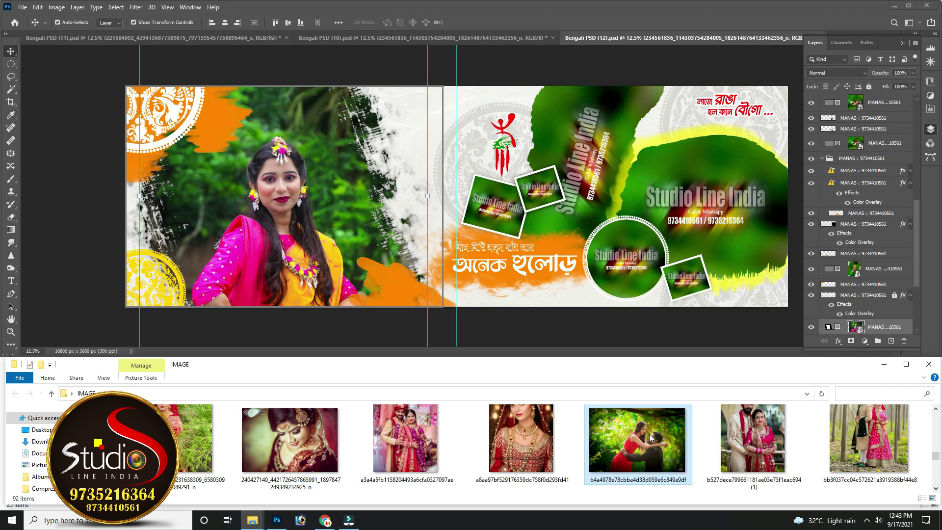
pyautogui.click(705, 194)
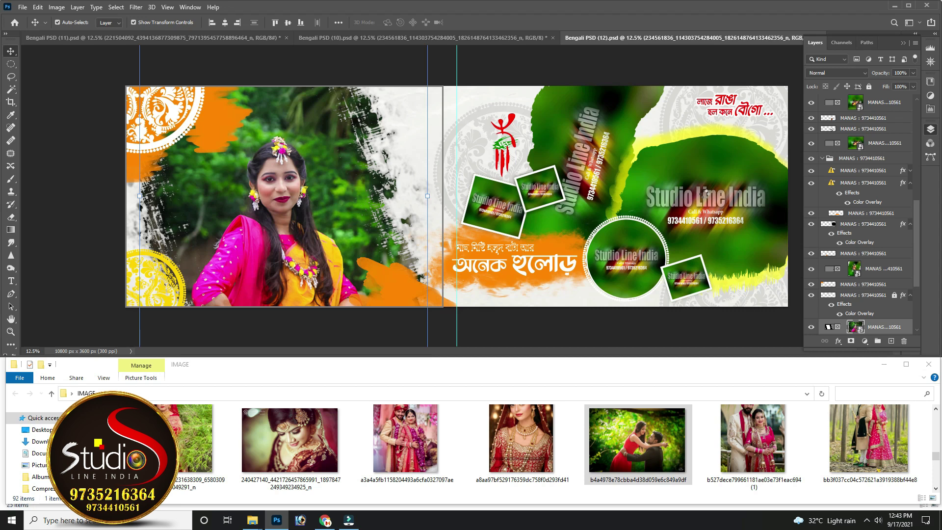
pyautogui.click(705, 196)
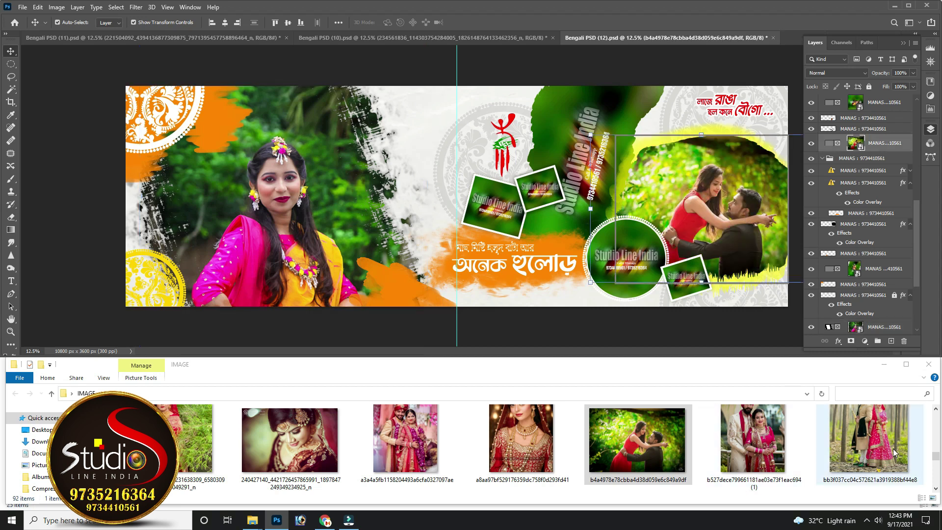
# Place and enlarge the turbaned groom-and-bride photo, and drop the bride portrait into the round frame
pyautogui.moveTo(546, 160)
pyautogui.mouseDown()
pyautogui.moveTo(577, 139)
pyautogui.moveTo(589, 159)
pyautogui.mouseUp()
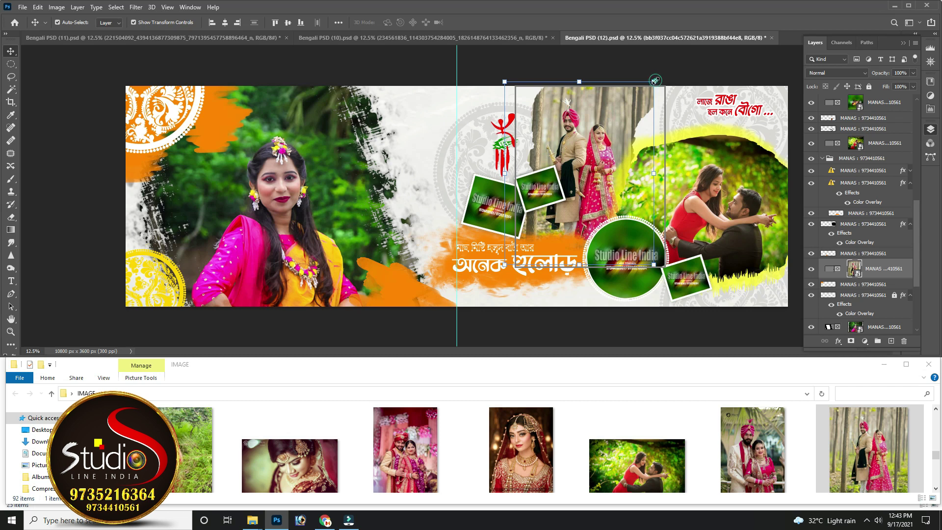
pyautogui.moveTo(656, 80); pyautogui.dragTo(617, 115)
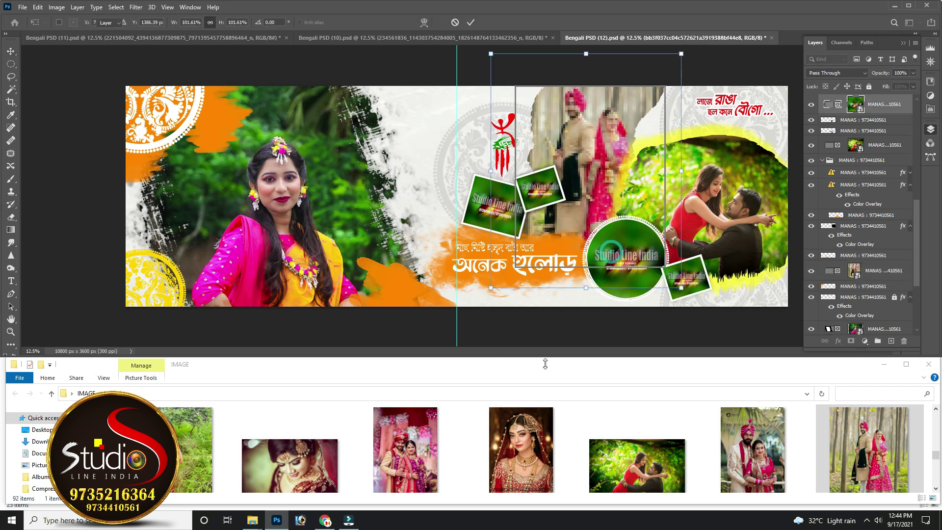
pyautogui.press('Return')
pyautogui.moveTo(521, 449); pyautogui.dragTo(641, 260)
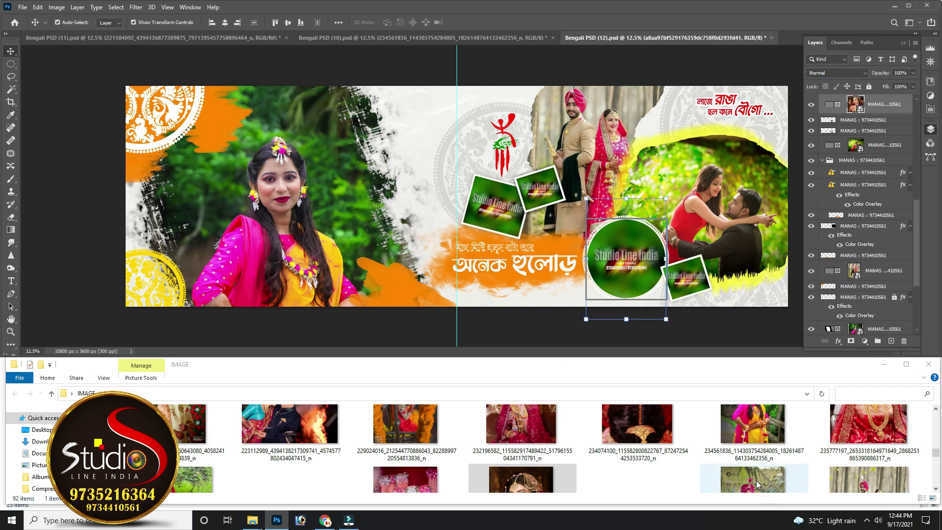
# Drop the couple photo into the upper tilted frame and fit the bride photo into its small frame
pyautogui.click(491, 215)
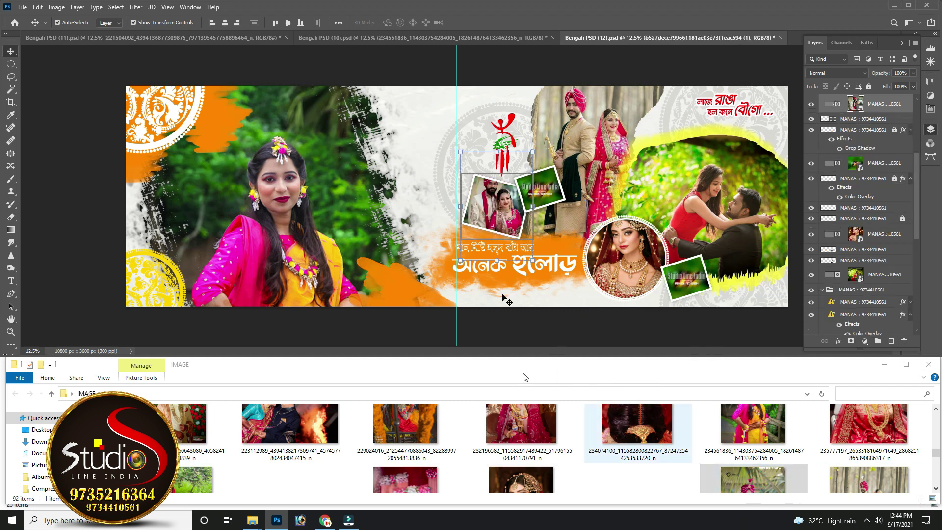
pyautogui.moveTo(869, 423); pyautogui.dragTo(542, 194)
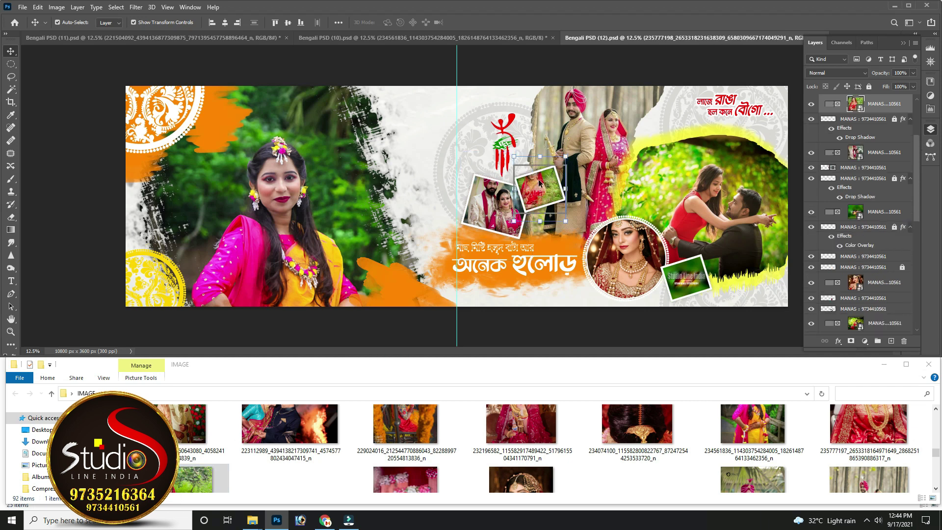
pyautogui.moveTo(545, 187); pyautogui.dragTo(549, 196)
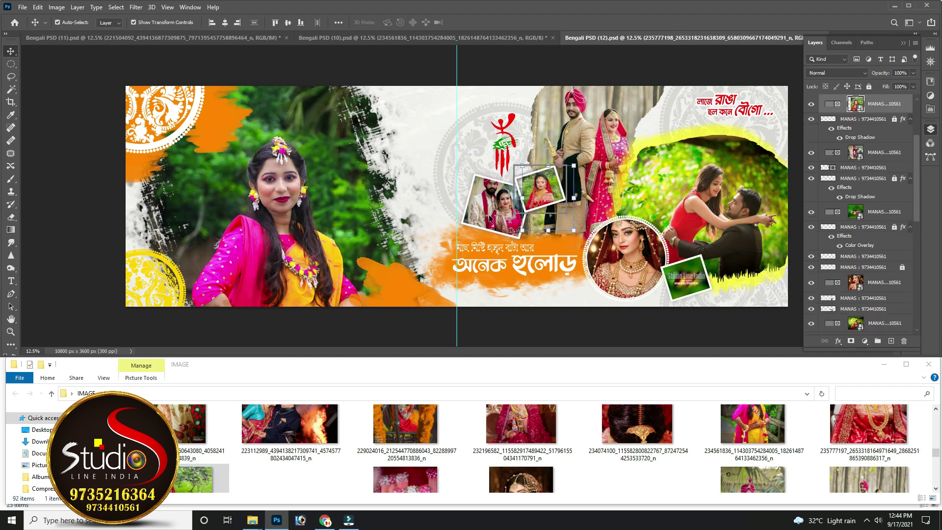
pyautogui.click(495, 213)
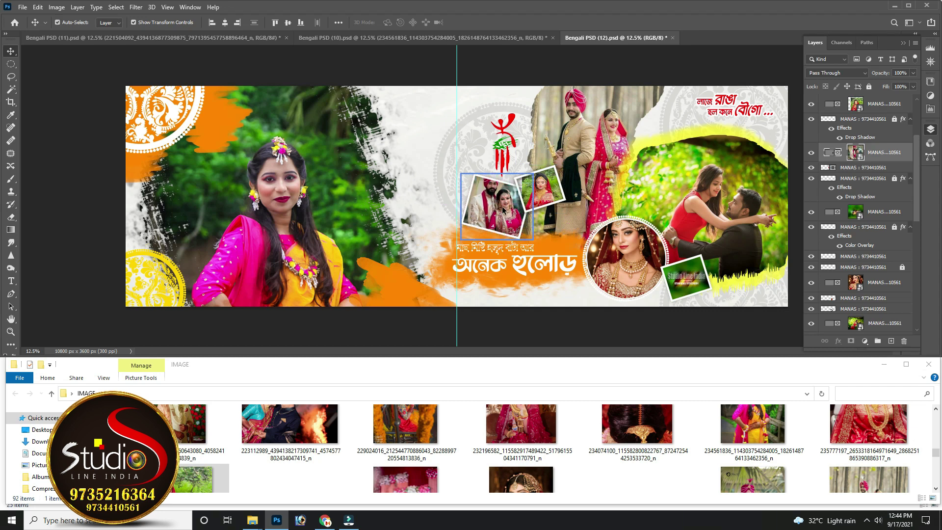
# Enable layer auto-select and nudge the couple photo down to sit inside its frame
pyautogui.click(855, 153)
pyautogui.moveTo(503, 199); pyautogui.dragTo(501, 213)
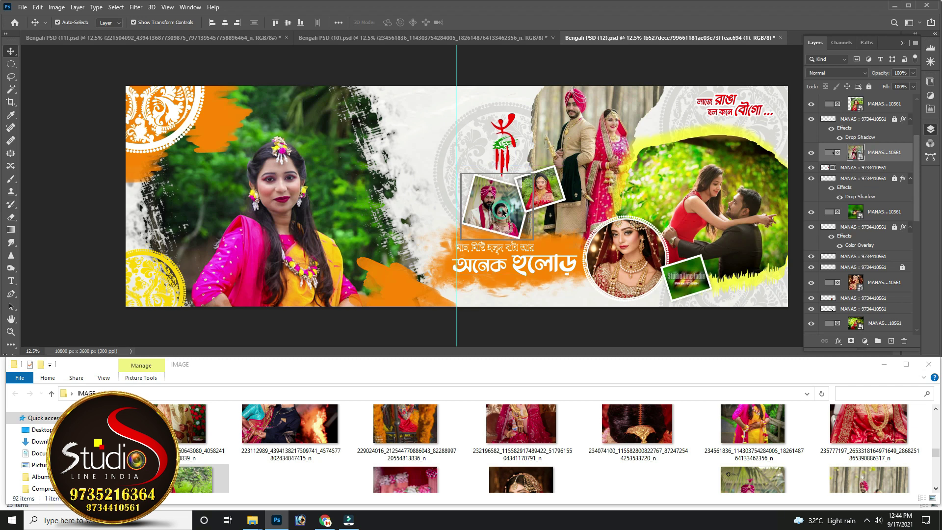
pyautogui.moveTo(501, 214); pyautogui.dragTo(497, 214)
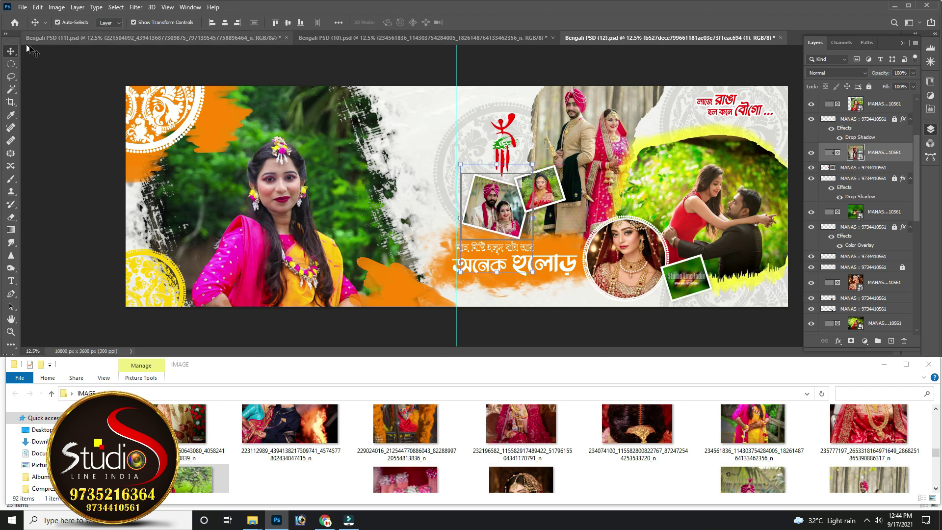
pyautogui.click(22, 7)
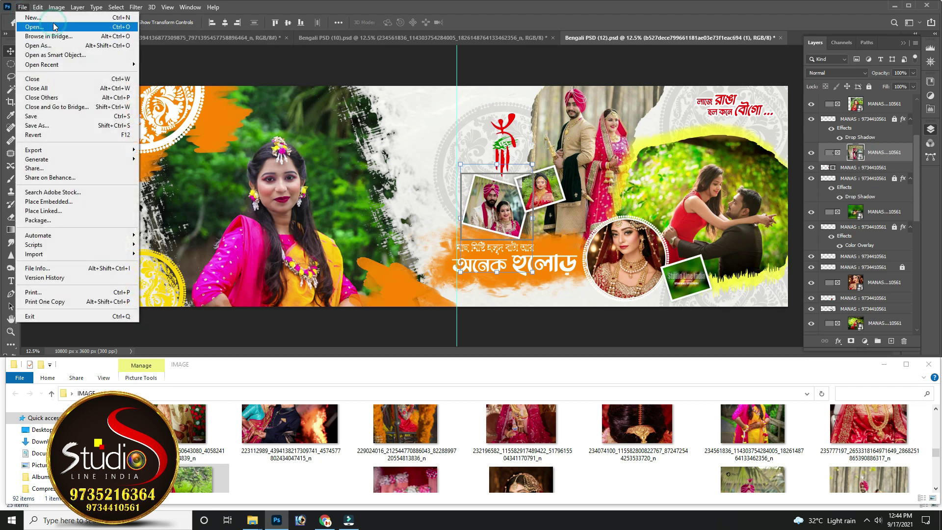
# Scroll the Open dialog to the later templates and open Bengali PSD (21)
pyautogui.click(55, 27)
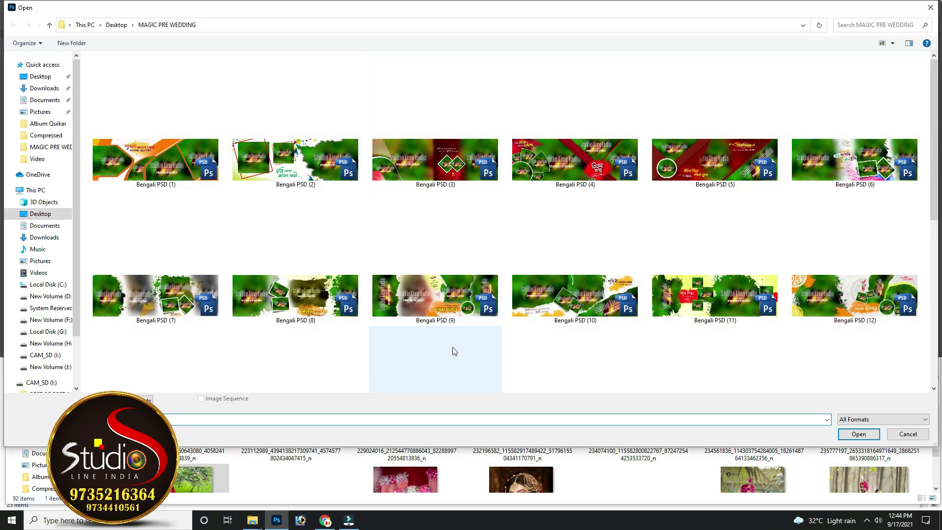
pyautogui.scroll(-2, 452, 352)
pyautogui.scroll(-3, 436, 330)
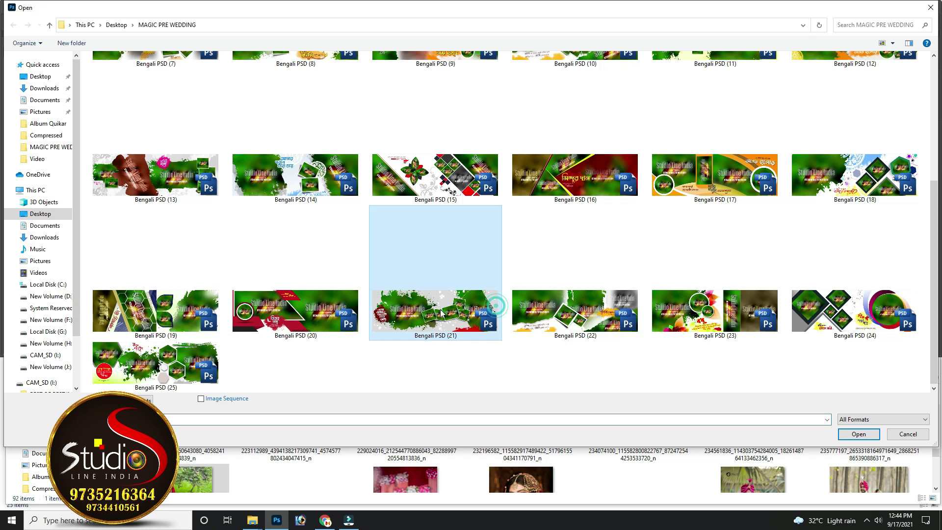
pyautogui.doubleClick(496, 305)
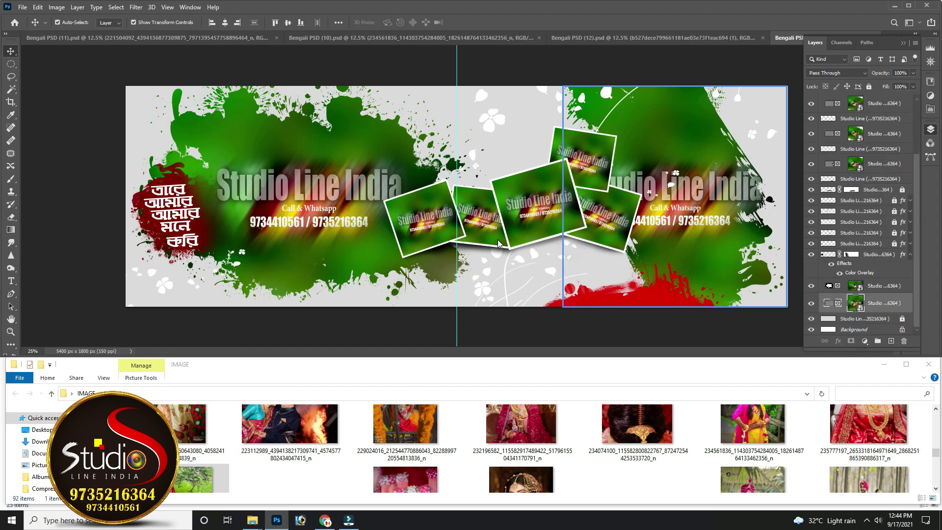
# Place the forest couple photo, enlarged and lowered to cover the left page
pyautogui.click(501, 432)
pyautogui.scroll(-2, 600, 483)
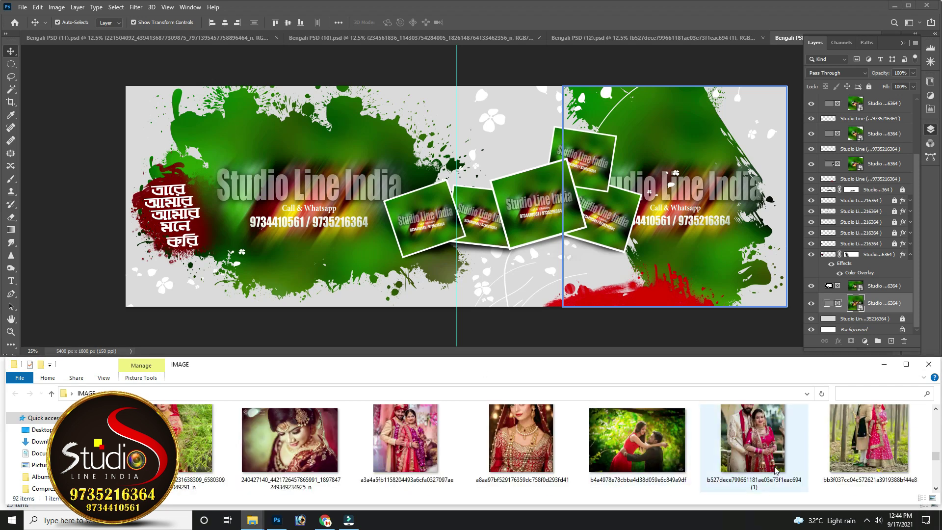
pyautogui.moveTo(872, 451); pyautogui.dragTo(430, 196)
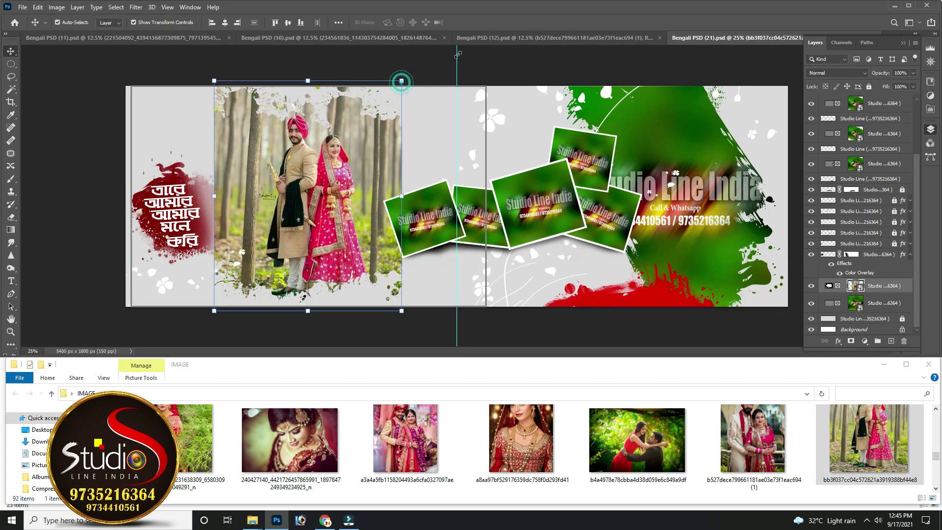
pyautogui.moveTo(480, 31); pyautogui.dragTo(505, 15)
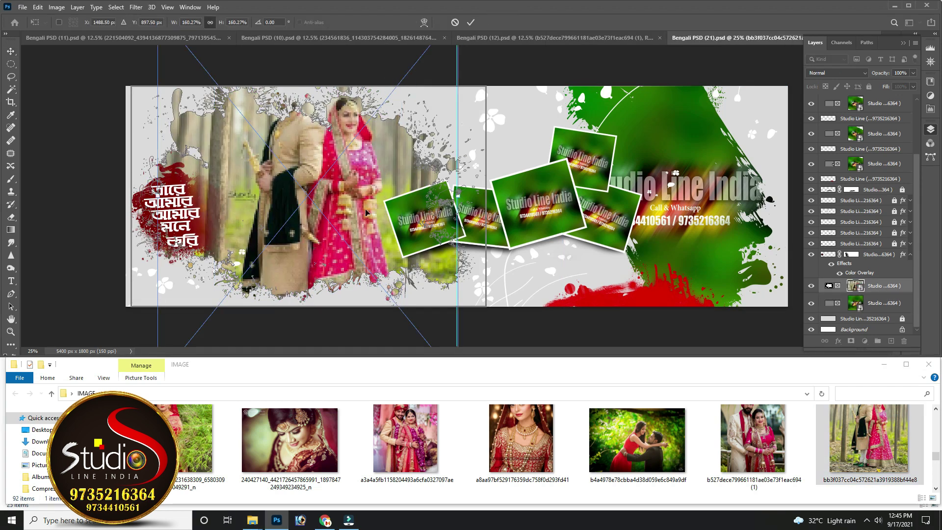
pyautogui.moveTo(349, 238); pyautogui.dragTo(340, 318)
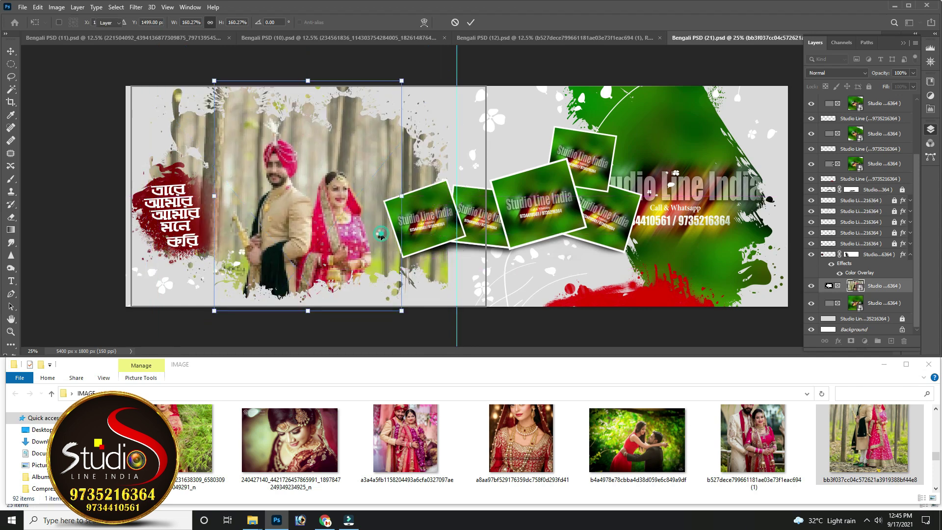
pyautogui.press('Return')
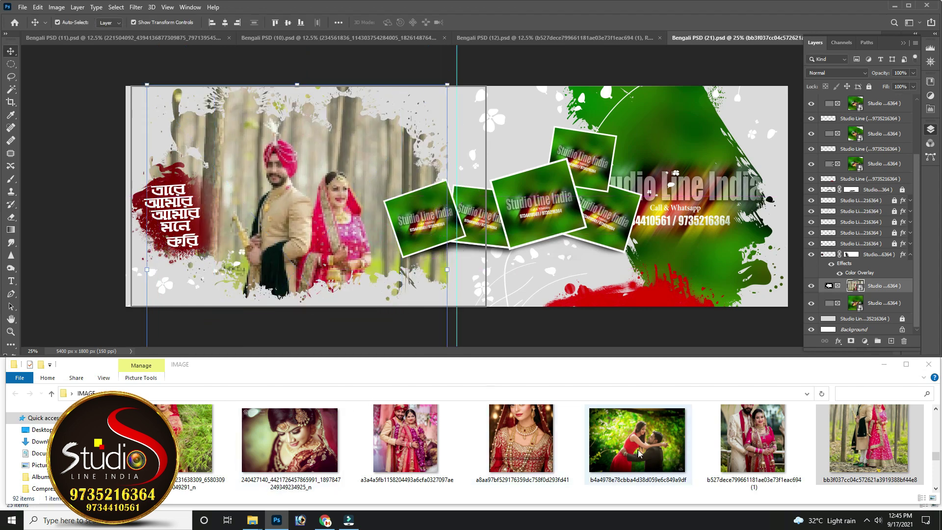
# Place the turban couple photo on the right page and a couple photo in the leftmost small frame
pyautogui.moveTo(753, 442); pyautogui.dragTo(749, 219)
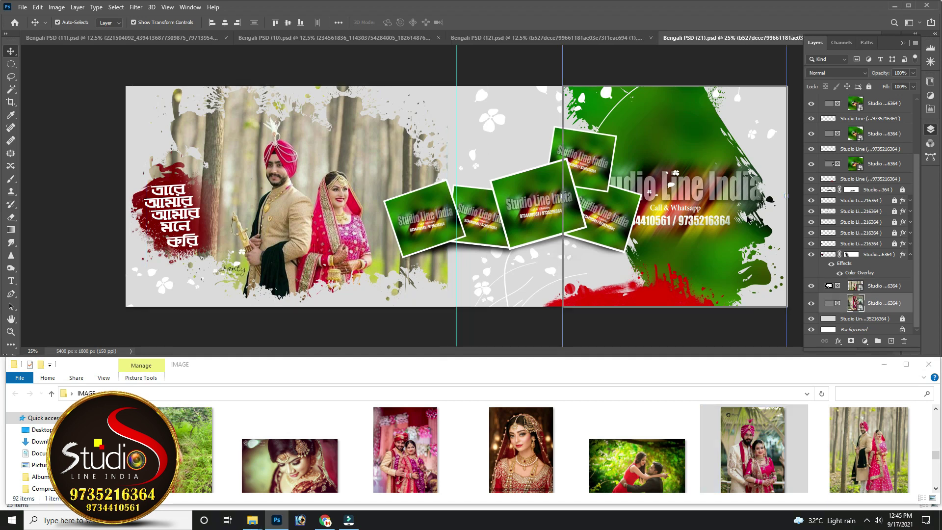
pyautogui.click(399, 471)
pyautogui.moveTo(399, 471); pyautogui.dragTo(424, 235)
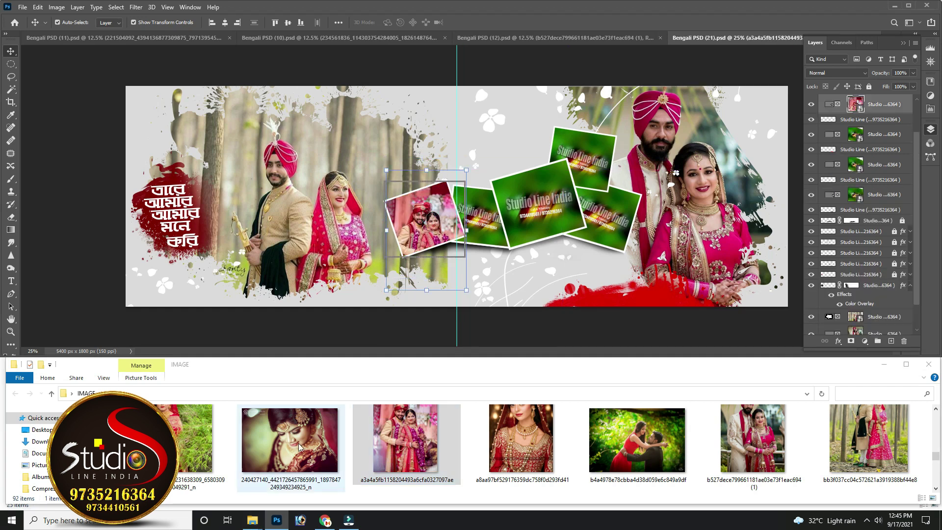
# Place a bride portrait in the centre frame, shifted and enlarged to cover it
pyautogui.moveTo(299, 447)
pyautogui.mouseDown()
pyautogui.moveTo(532, 222)
pyautogui.moveTo(536, 239)
pyautogui.mouseUp()
pyautogui.moveTo(539, 196); pyautogui.dragTo(547, 211)
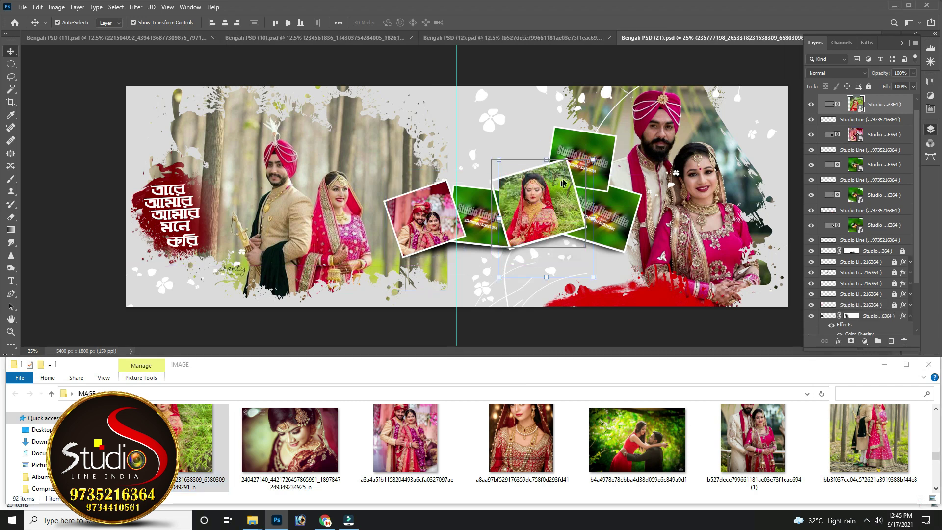
pyautogui.moveTo(596, 158); pyautogui.dragTo(610, 143)
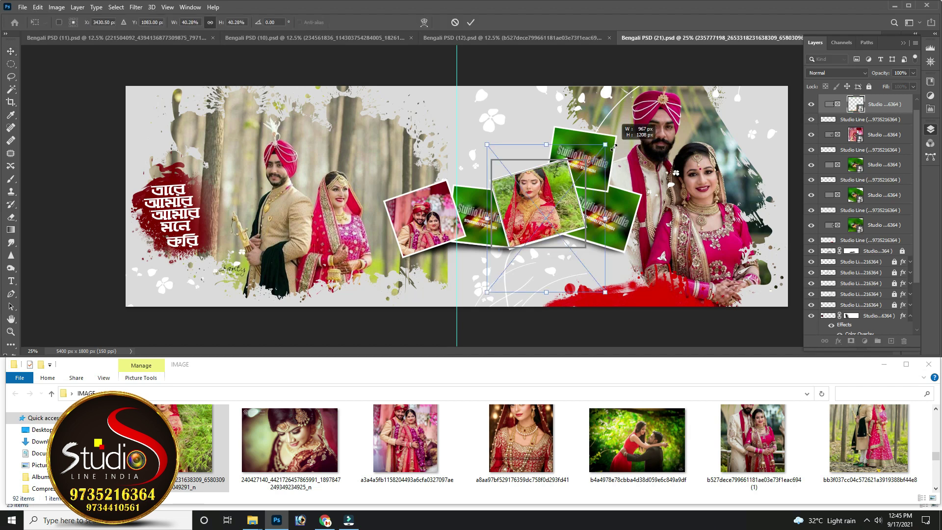
pyautogui.moveTo(548, 178); pyautogui.dragTo(552, 193)
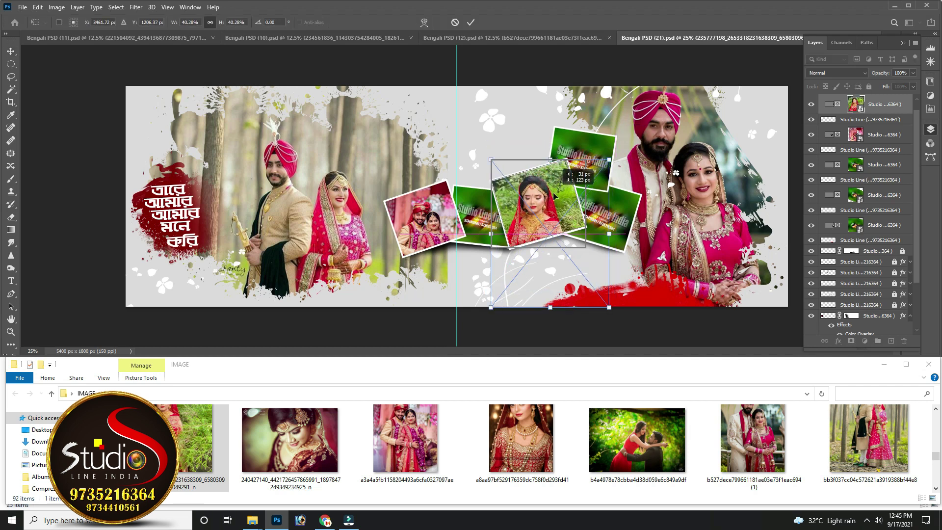
pyautogui.press('Return')
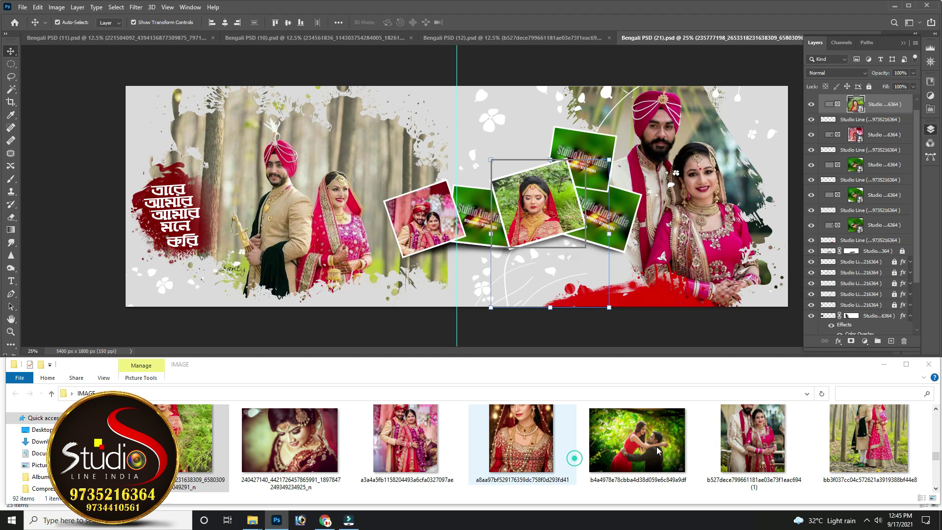
# Place the maxresdefault (1) photo into the top frame and adjust its position
pyautogui.scroll(-3, 589, 456)
pyautogui.moveTo(881, 442)
pyautogui.mouseDown()
pyautogui.moveTo(591, 165)
pyautogui.moveTo(603, 201)
pyautogui.mouseUp()
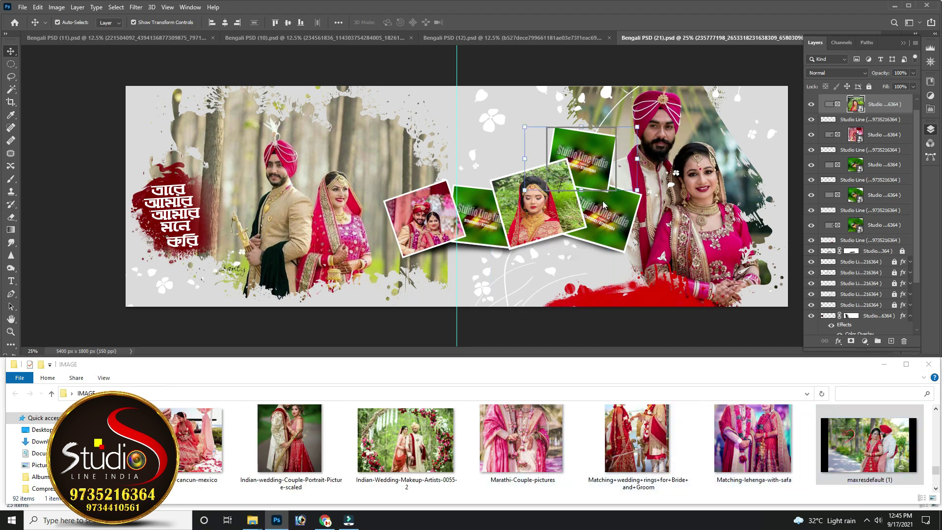
pyautogui.press('Return')
pyautogui.moveTo(592, 151); pyautogui.dragTo(582, 152)
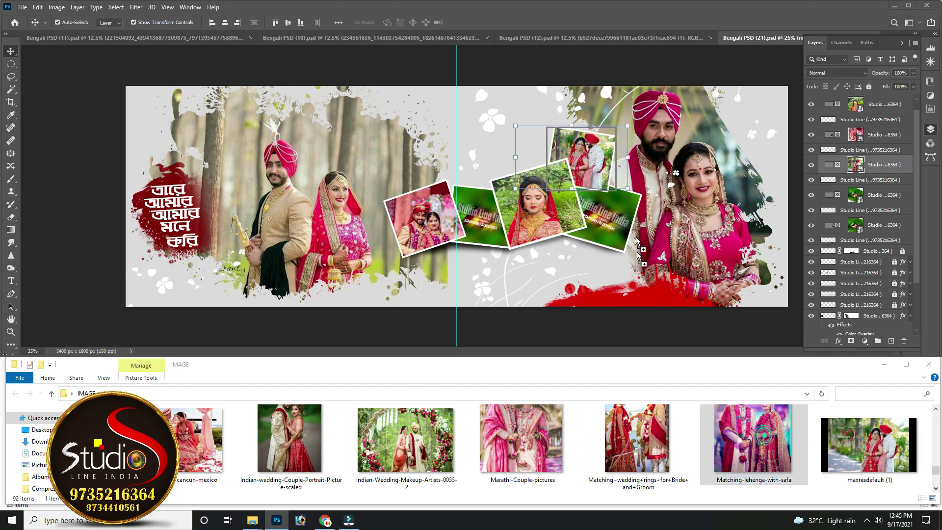
# Add the Matching-lehenga-with-safa and couple portrait photos, moving the purple-toned one down in its frame
pyautogui.moveTo(753, 439); pyautogui.dragTo(605, 235)
pyautogui.moveTo(290, 442)
pyautogui.mouseDown()
pyautogui.moveTo(496, 245)
pyautogui.moveTo(485, 223)
pyautogui.mouseUp()
pyautogui.press('Return')
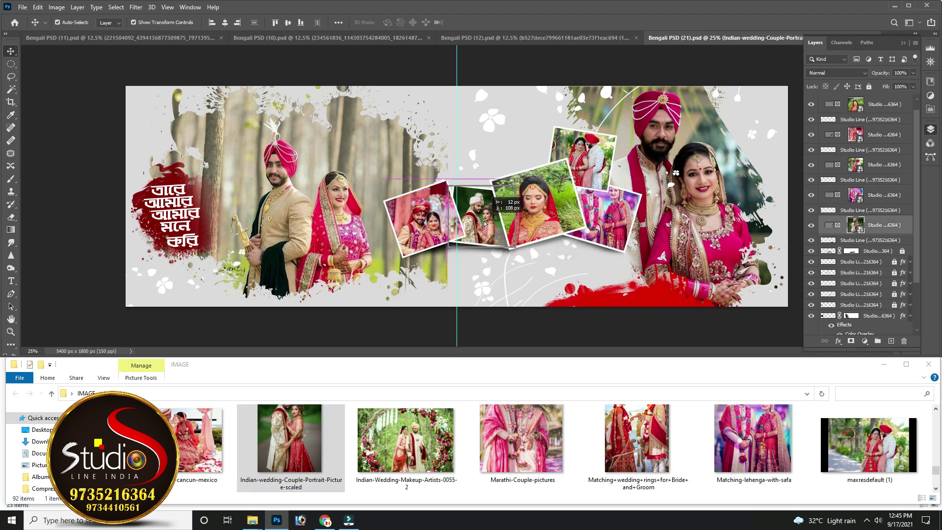
pyautogui.click(879, 195)
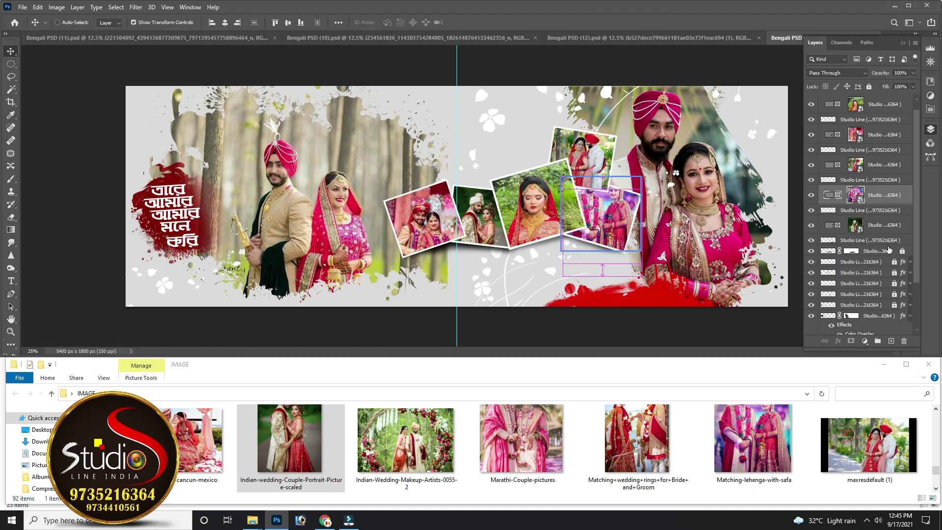
pyautogui.moveTo(608, 202); pyautogui.dragTo(608, 218)
pyautogui.click(315, 222)
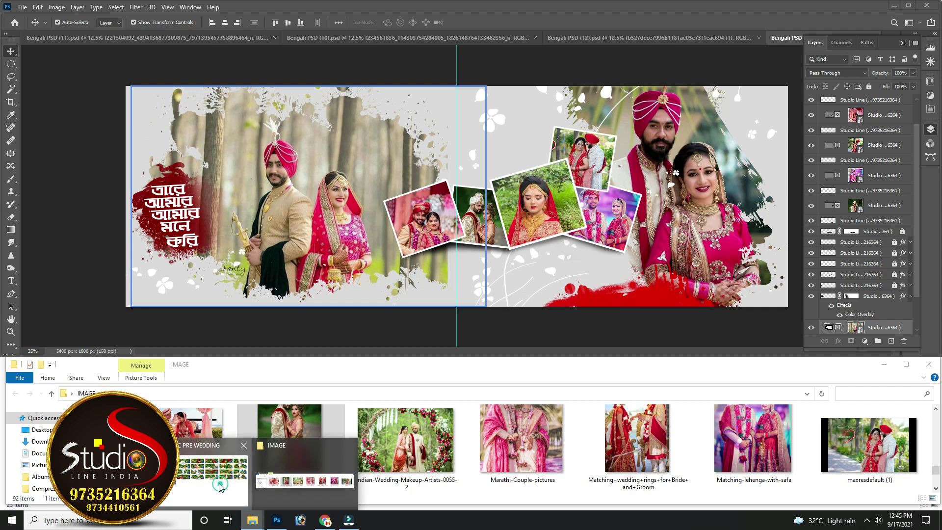
pyautogui.moveTo(252, 521)
pyautogui.click(216, 459)
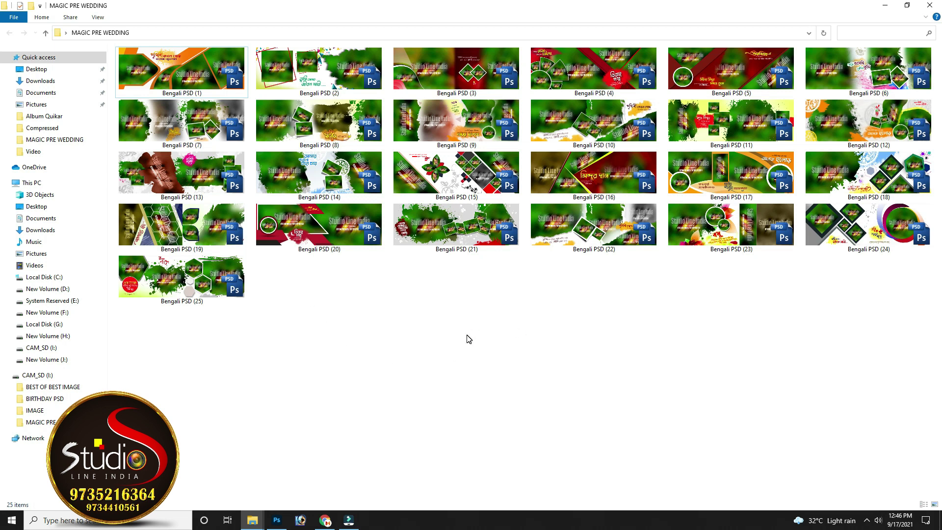
pyautogui.click(472, 176)
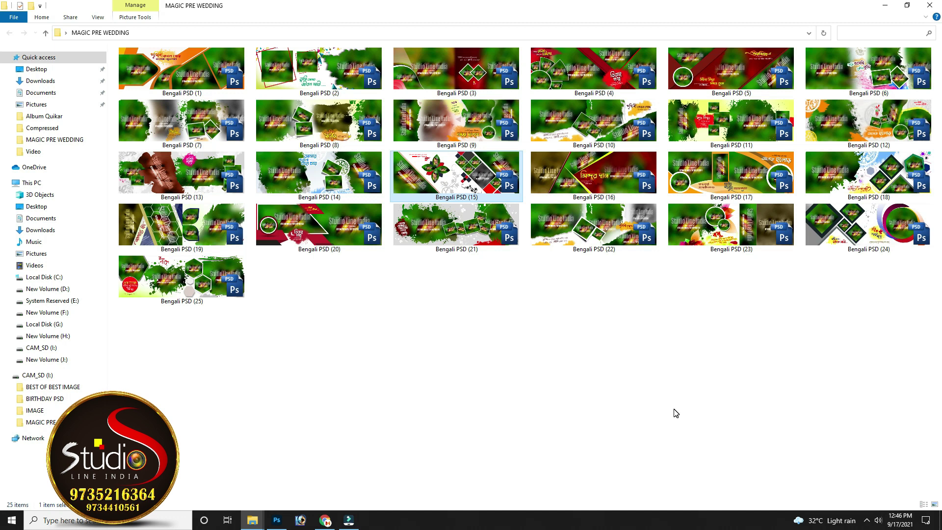
pyautogui.click(886, 5)
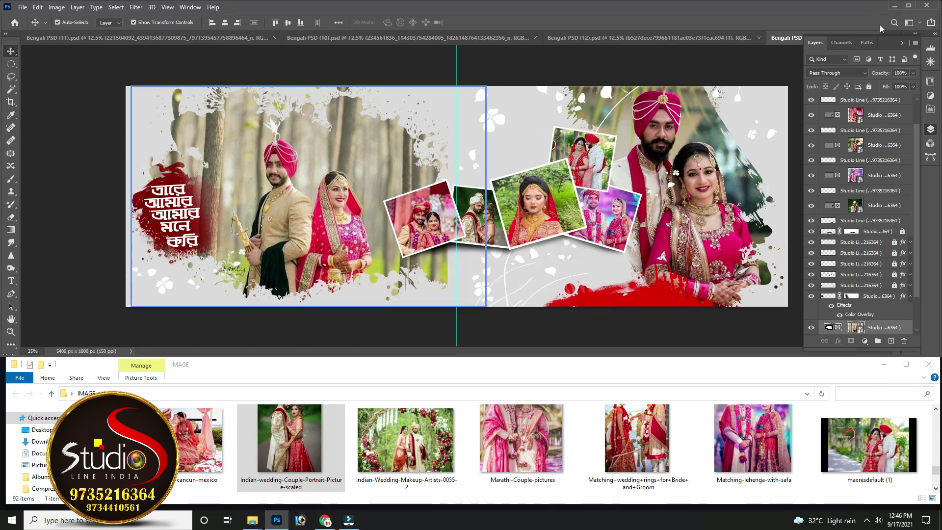